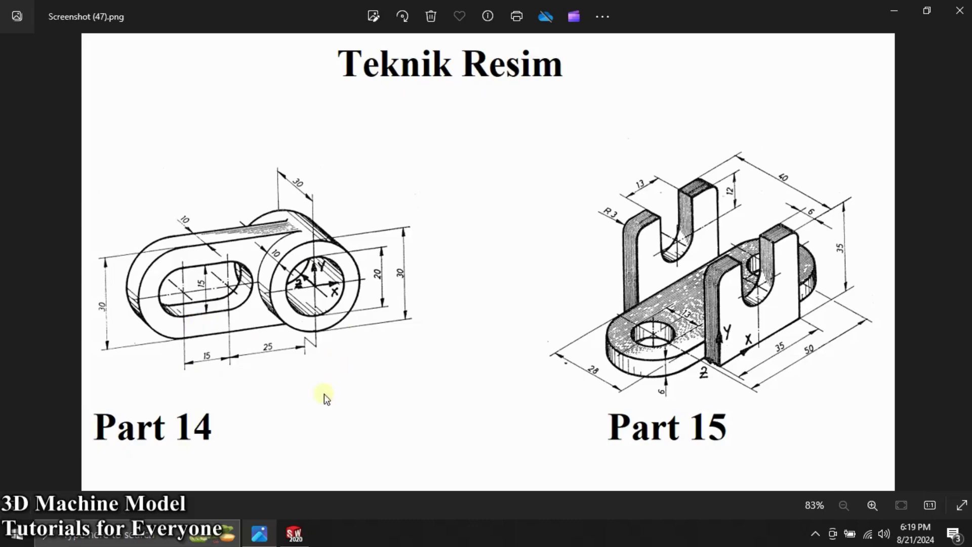
Step: Minimize the reference drawing in Photos to reveal the blank SOLIDWORKS part
click(267, 536)
Step: Start a Front Plane sketch and draw a horizontal straight slot across the origin
click(65, 91)
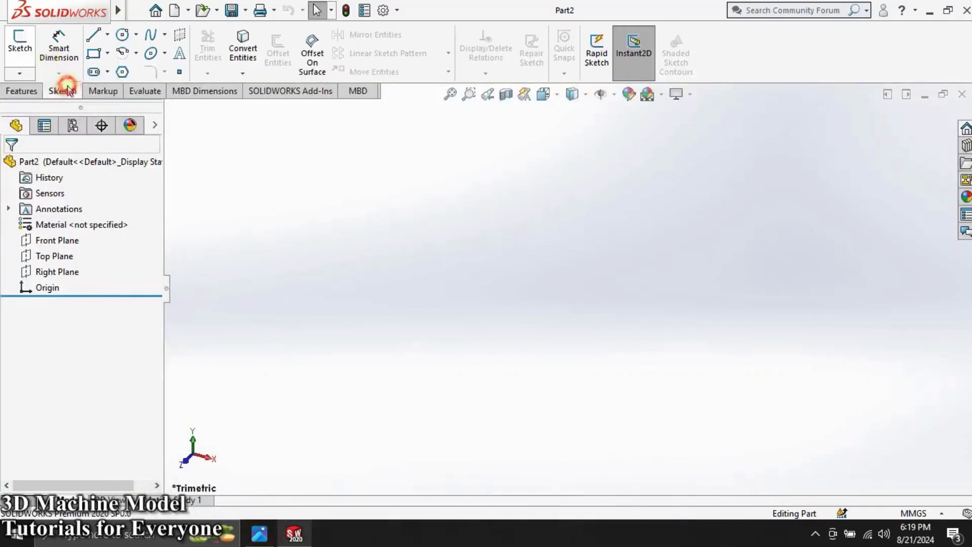
click(22, 50)
click(433, 185)
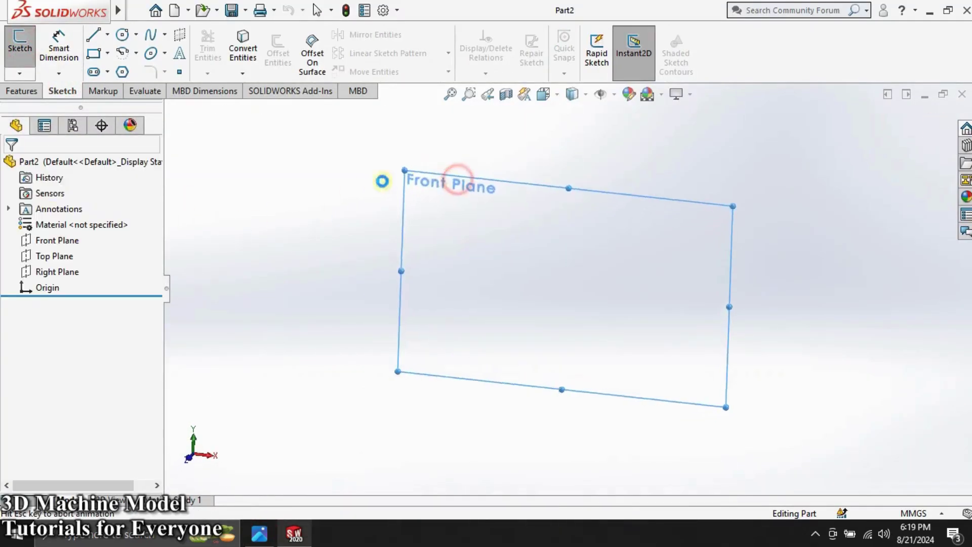
click(95, 72)
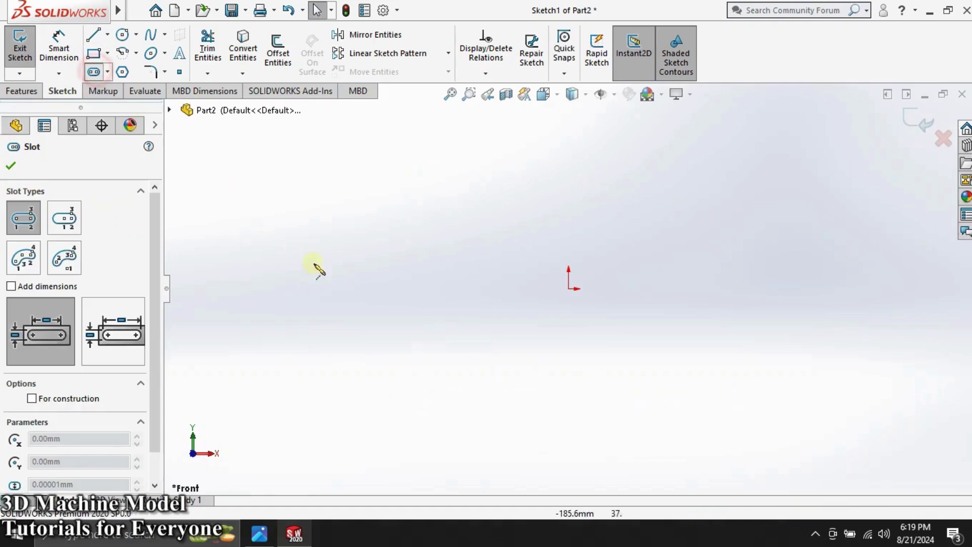
click(467, 289)
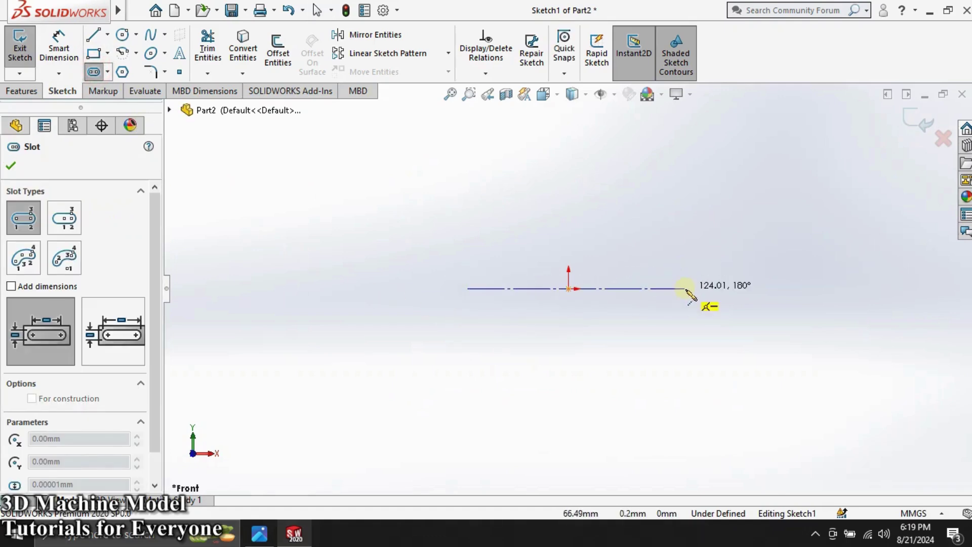
click(686, 289)
click(683, 234)
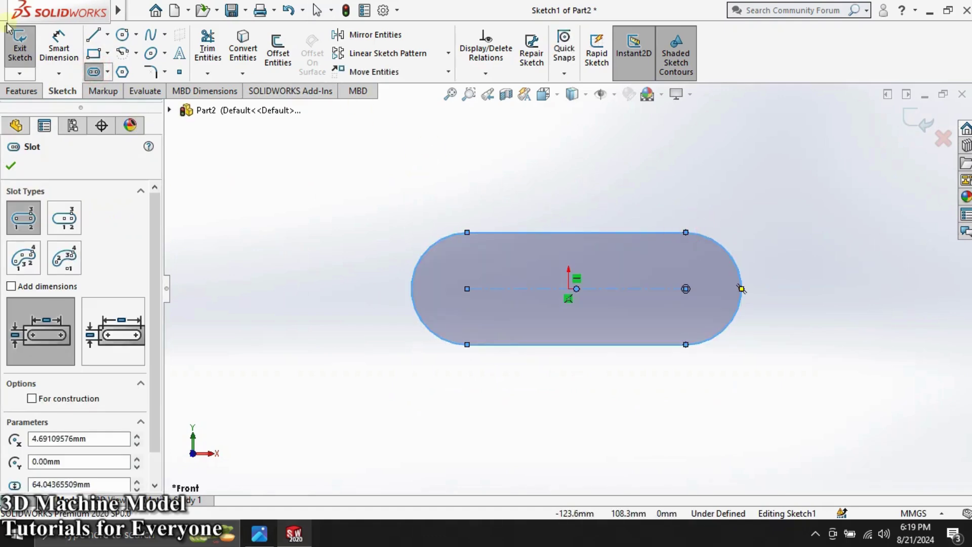
Step: Dimension the slot 30 mm wide with 40 mm between its arc centres
click(59, 48)
click(507, 232)
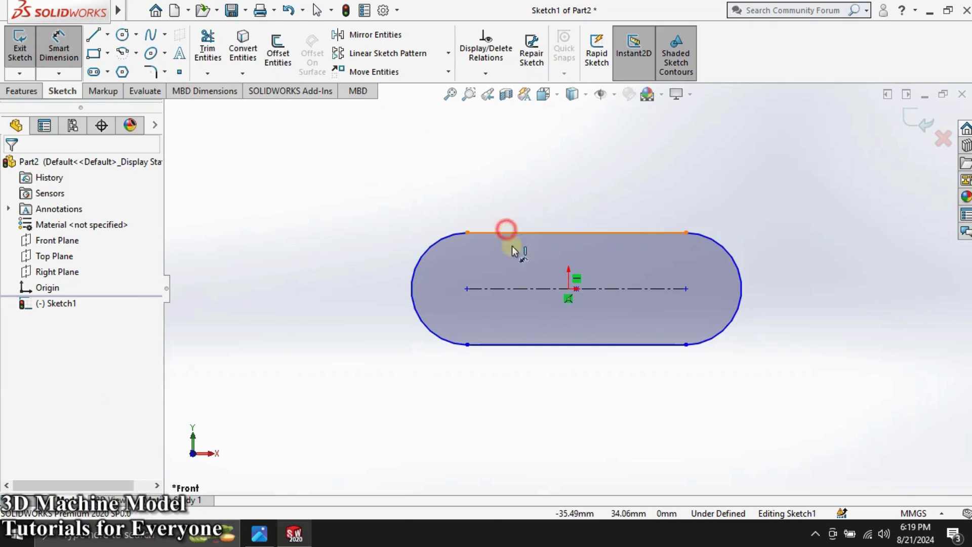
click(502, 344)
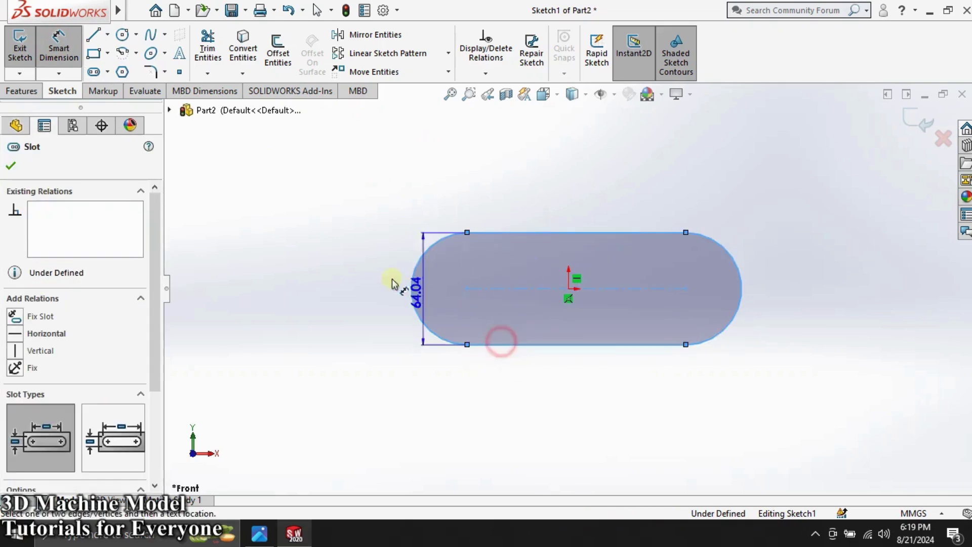
click(342, 257)
text(30)
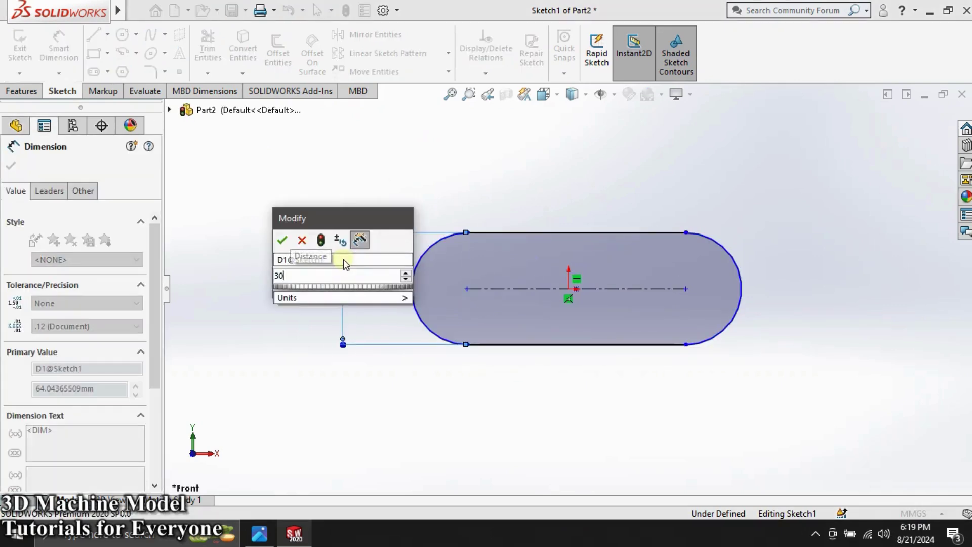
key(Return)
click(527, 232)
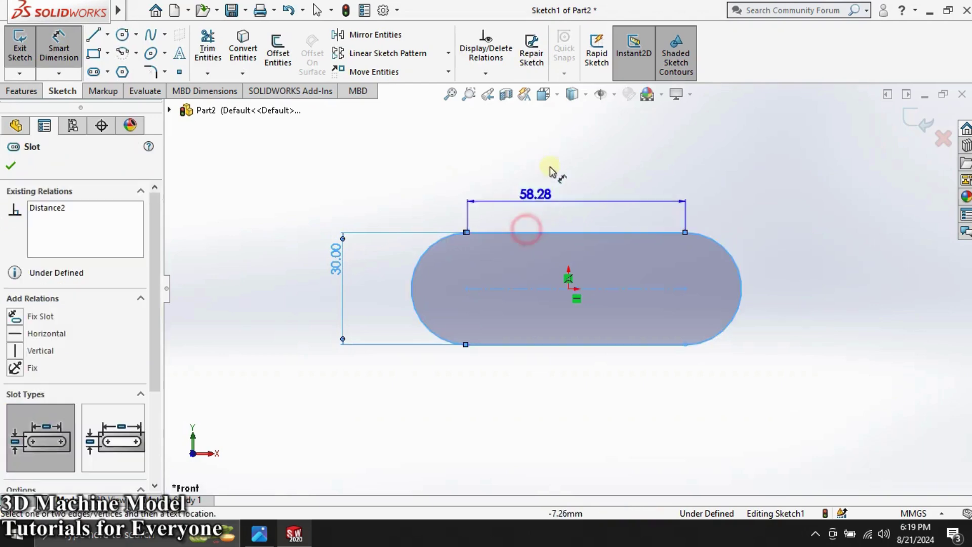
click(563, 170)
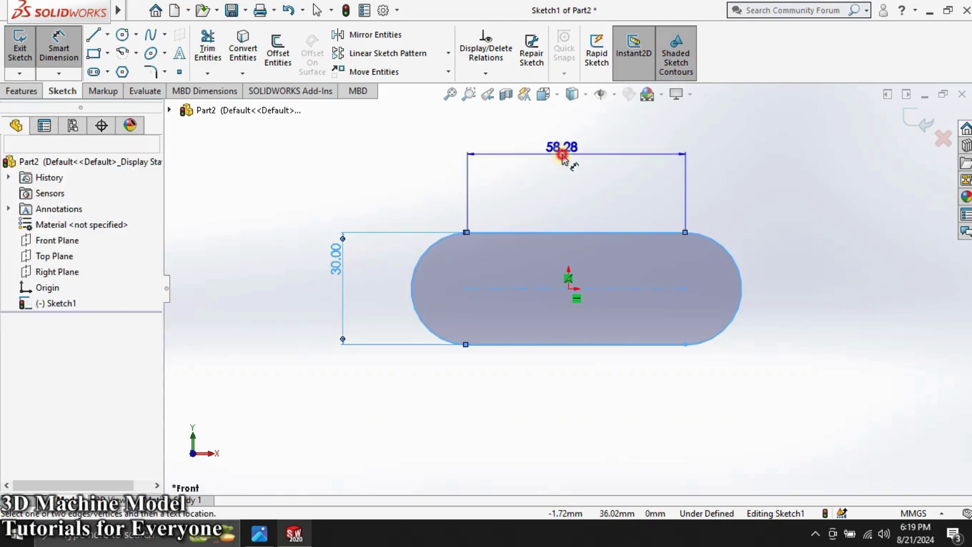
text(15)
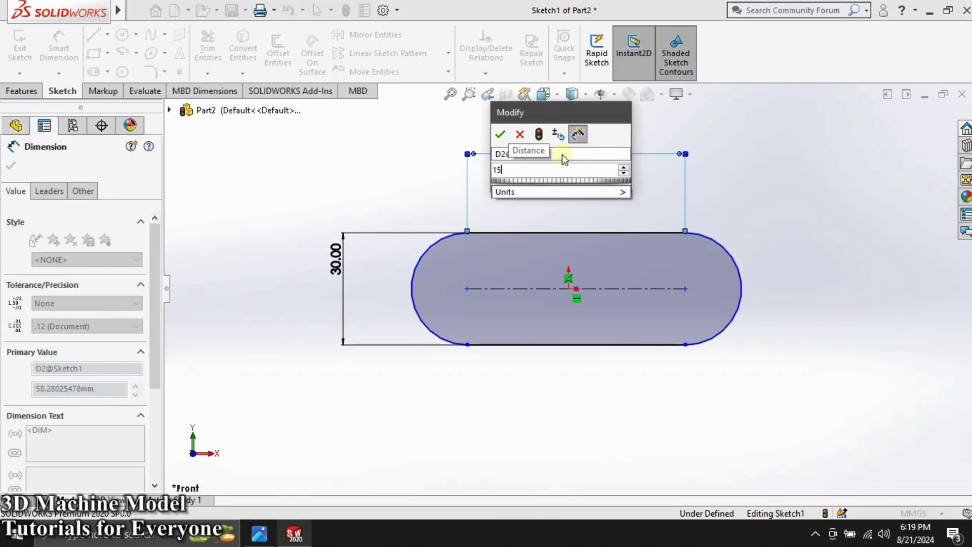
text(-28)
key(Return)
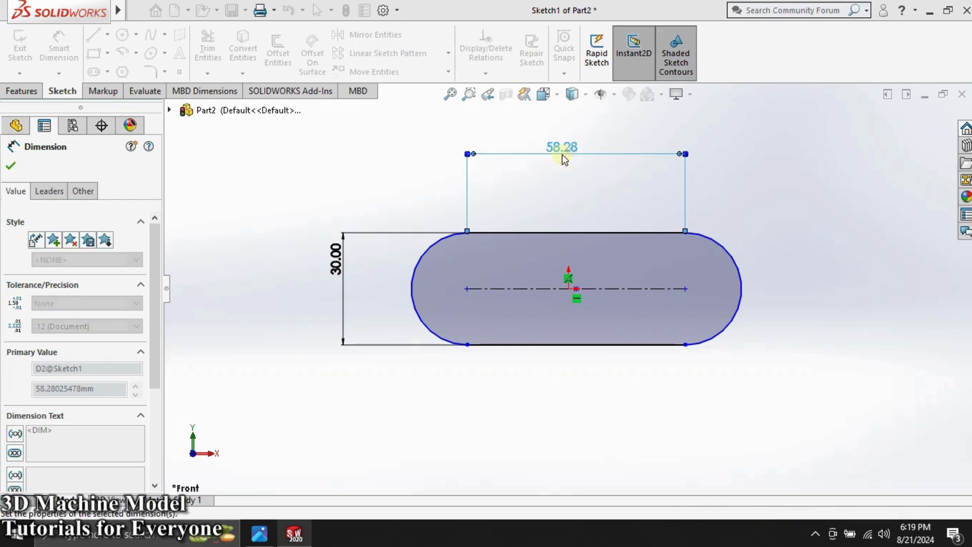
scroll(529, 289, down, 2)
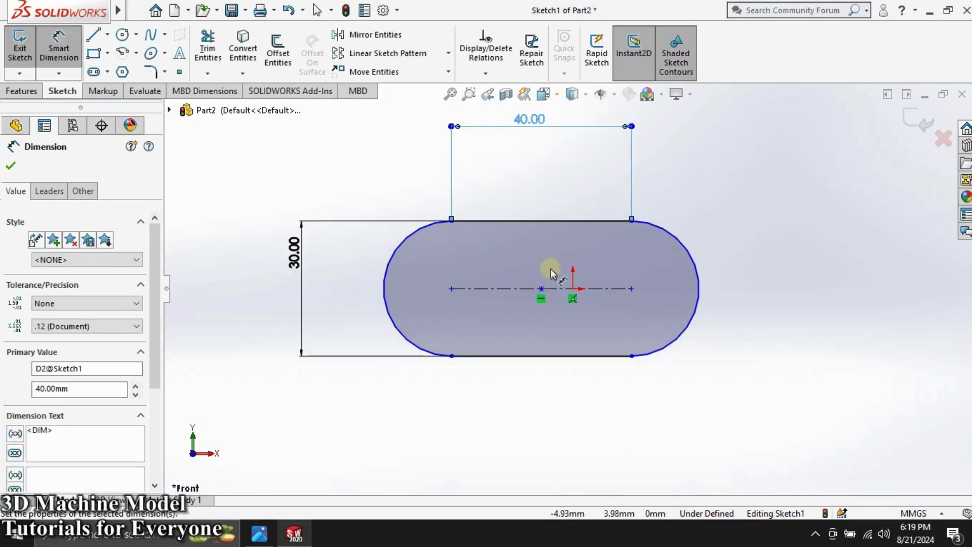
Step: Draw a circle at the right arc centre and a small straight slot from the left arc centre
click(121, 35)
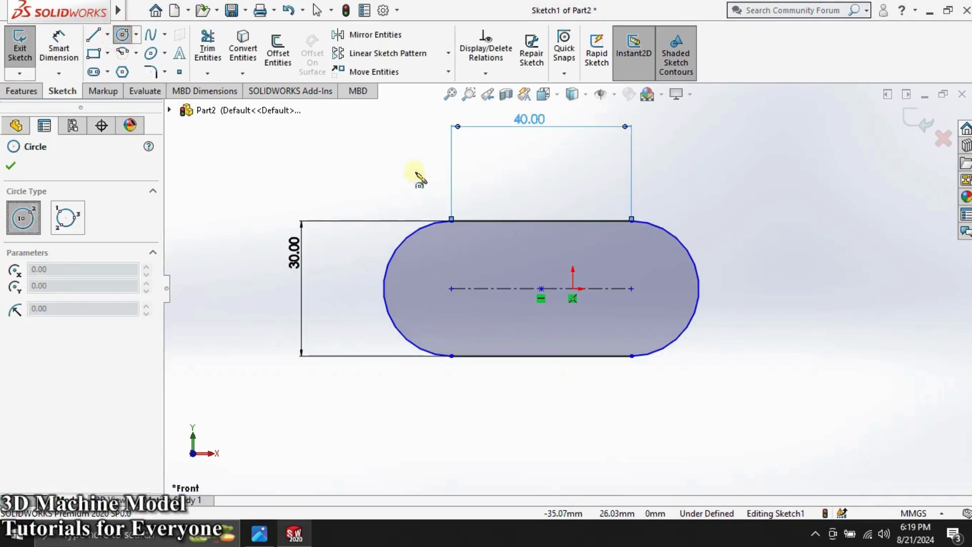
click(630, 288)
click(632, 248)
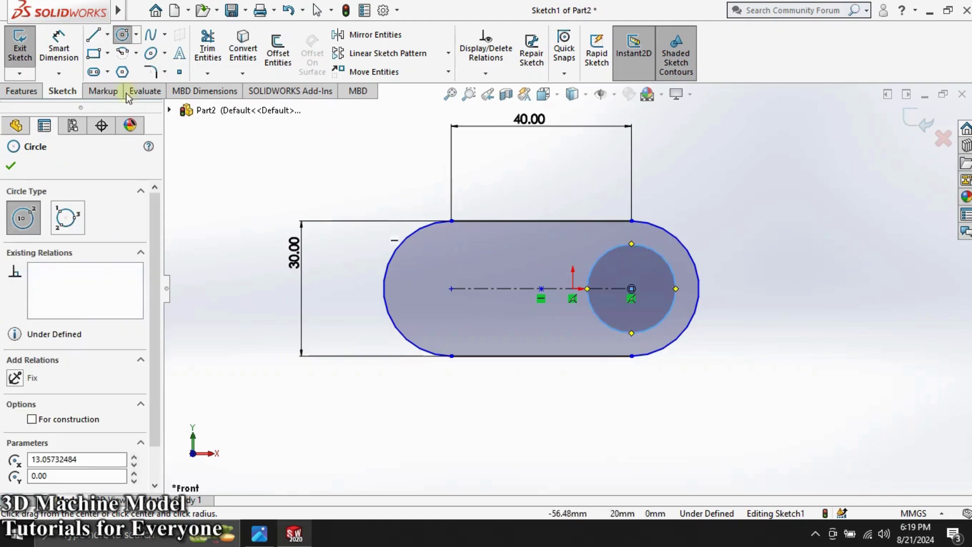
click(93, 71)
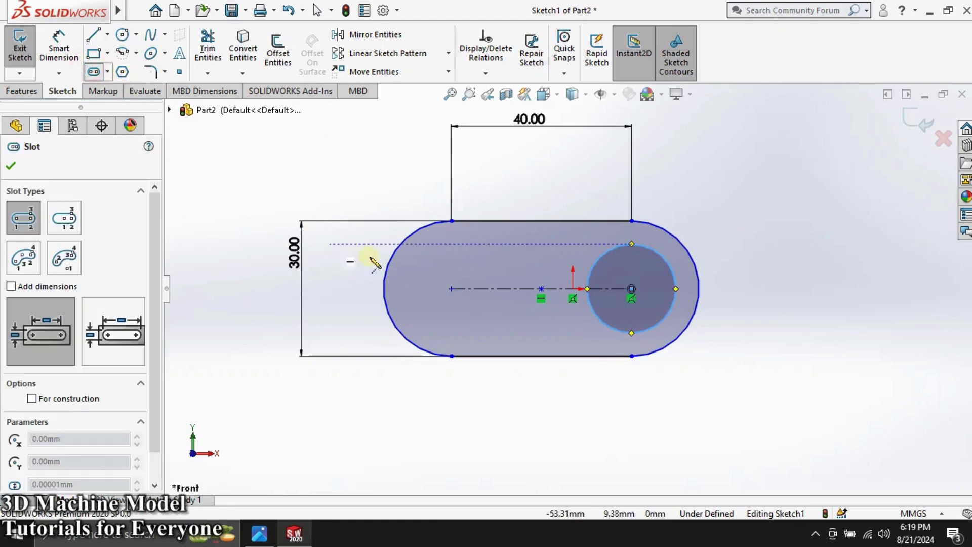
click(451, 289)
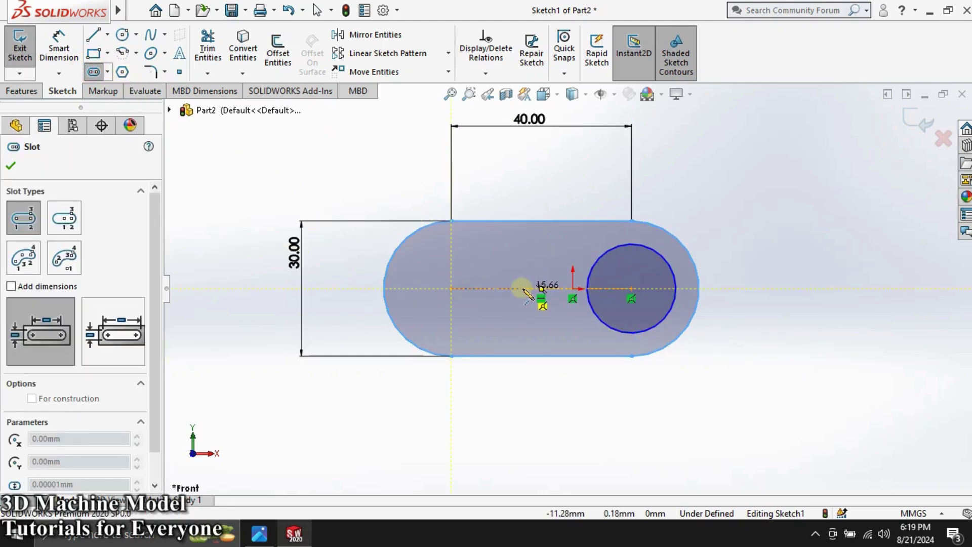
click(522, 289)
click(522, 258)
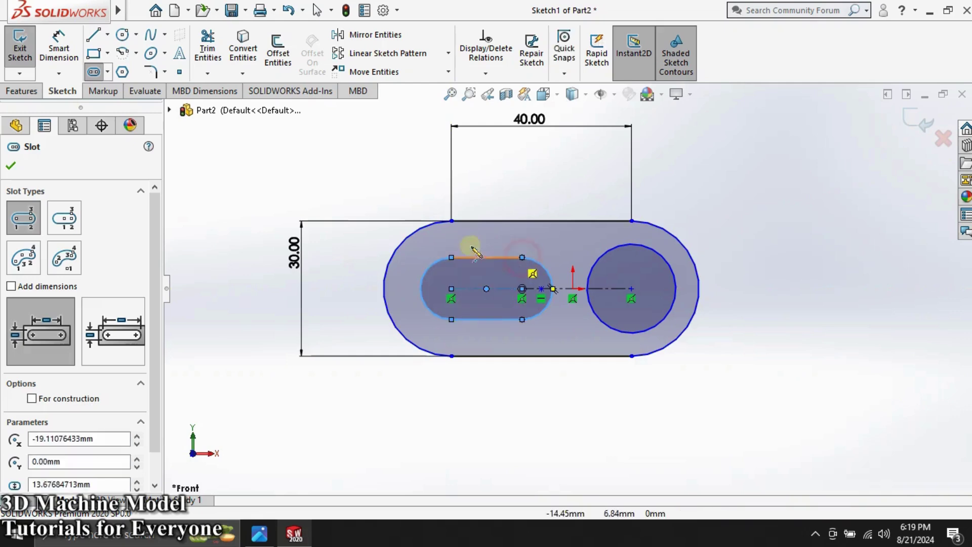
Step: Dimension the inner slot 15 mm long and 15 mm wide
click(59, 48)
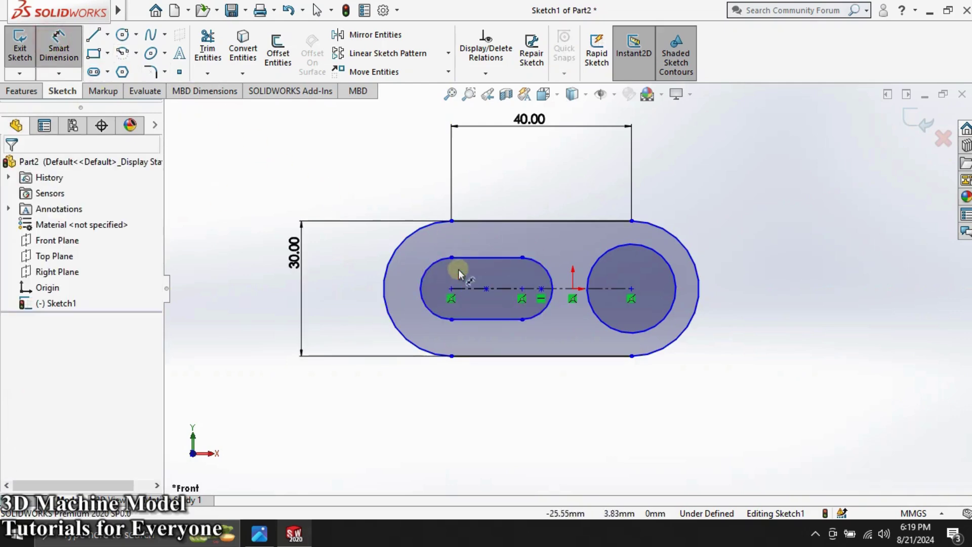
click(459, 261)
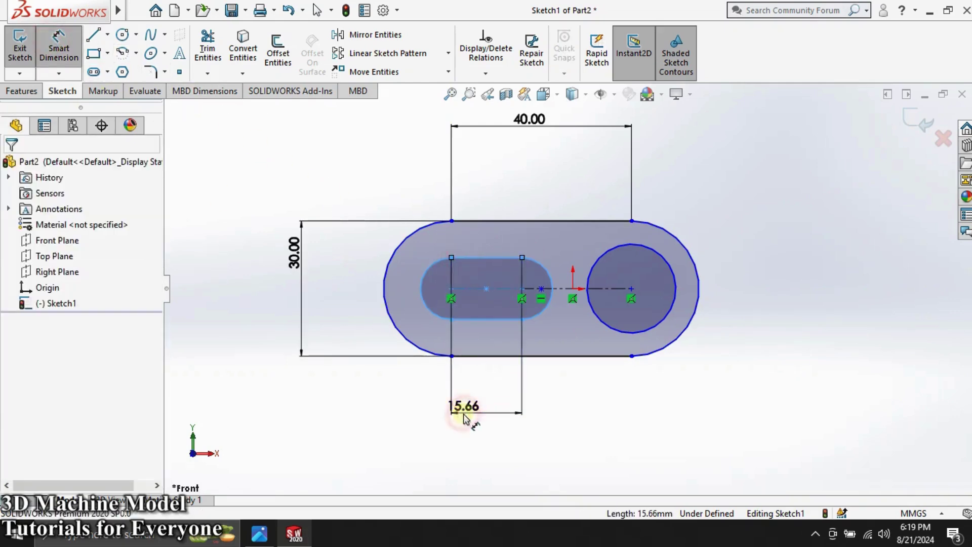
click(466, 418)
text(15)
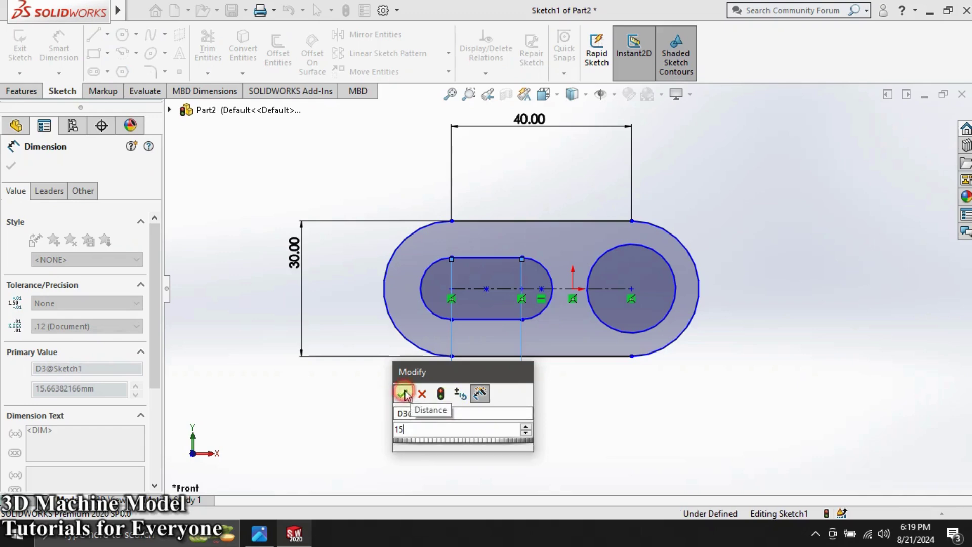
click(400, 394)
click(471, 318)
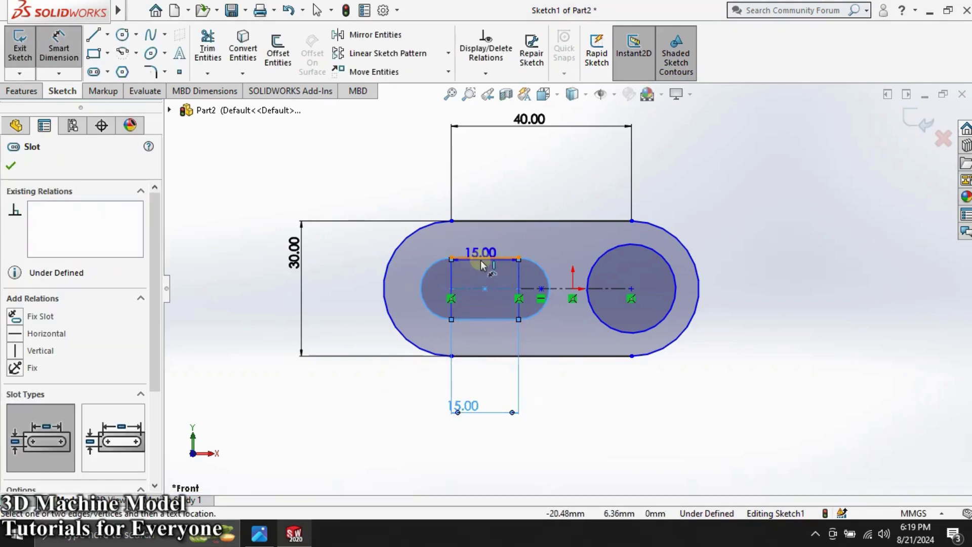
click(482, 258)
click(337, 282)
text(15)
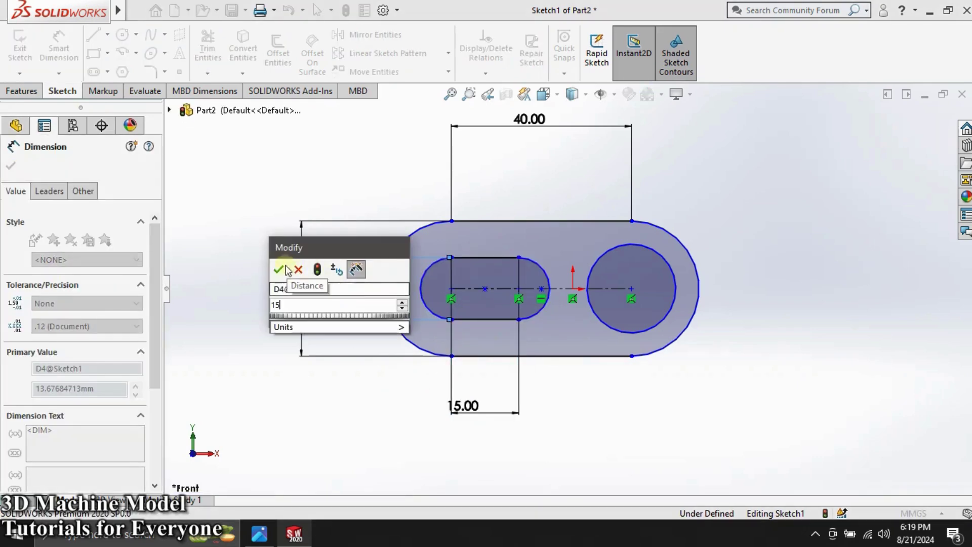
click(278, 269)
Step: Dimension the circle to Ø20 mm and exit the sketch
click(600, 318)
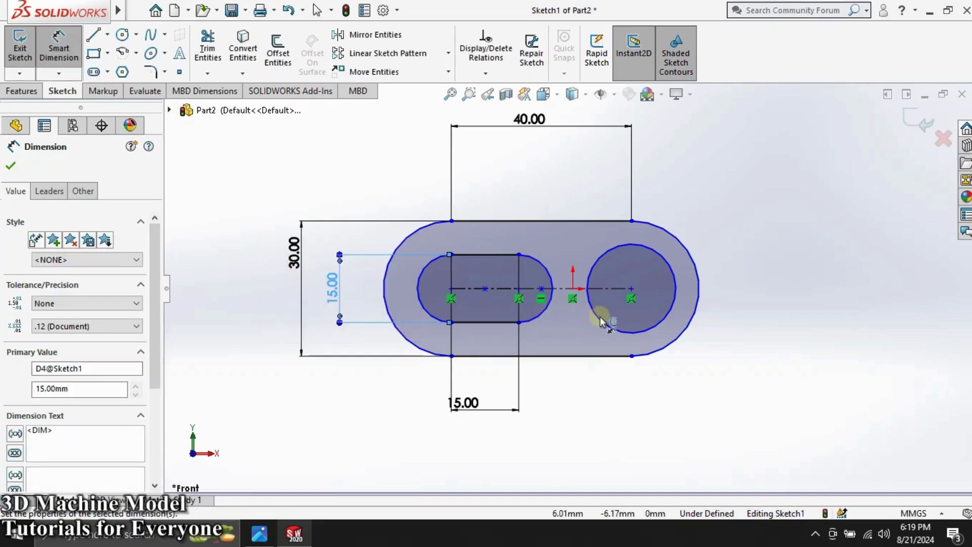
click(714, 370)
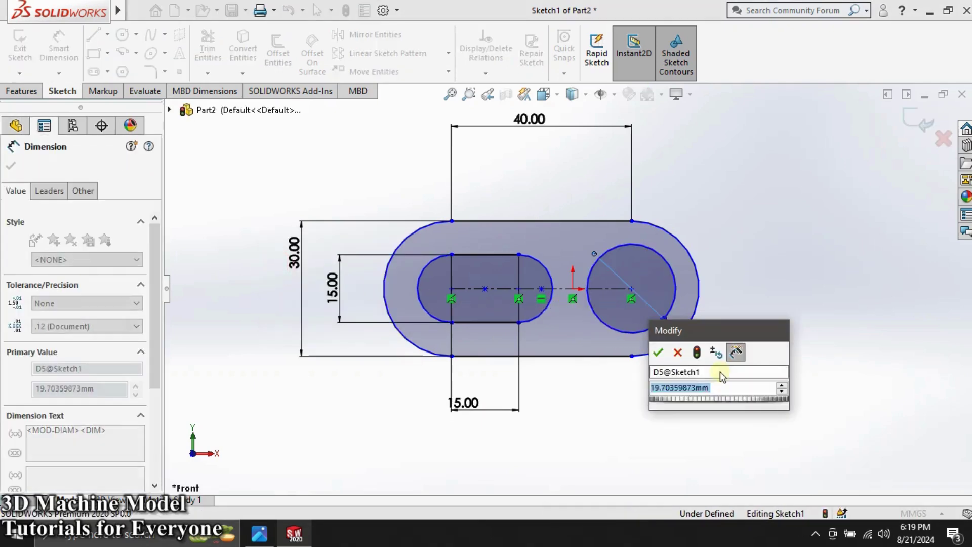
text(20)
key(Return)
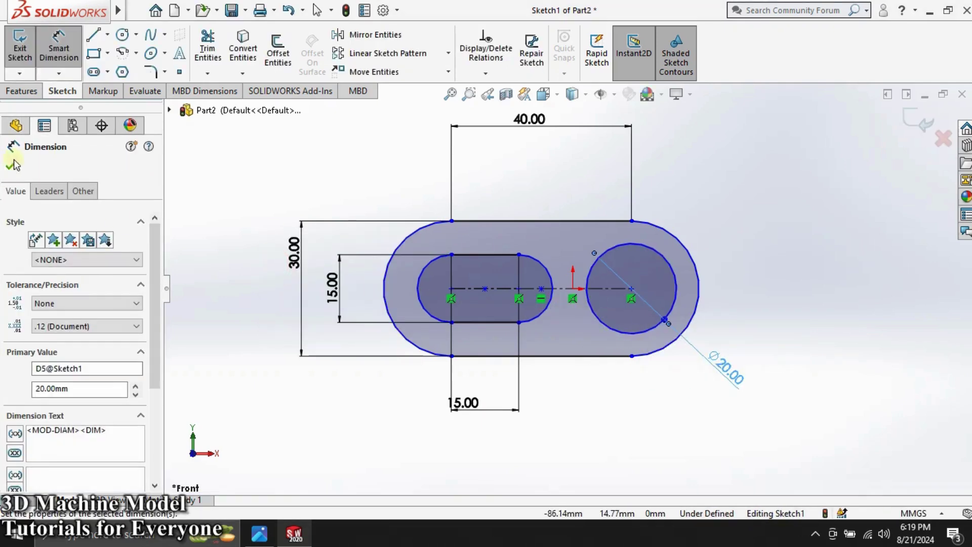
click(11, 167)
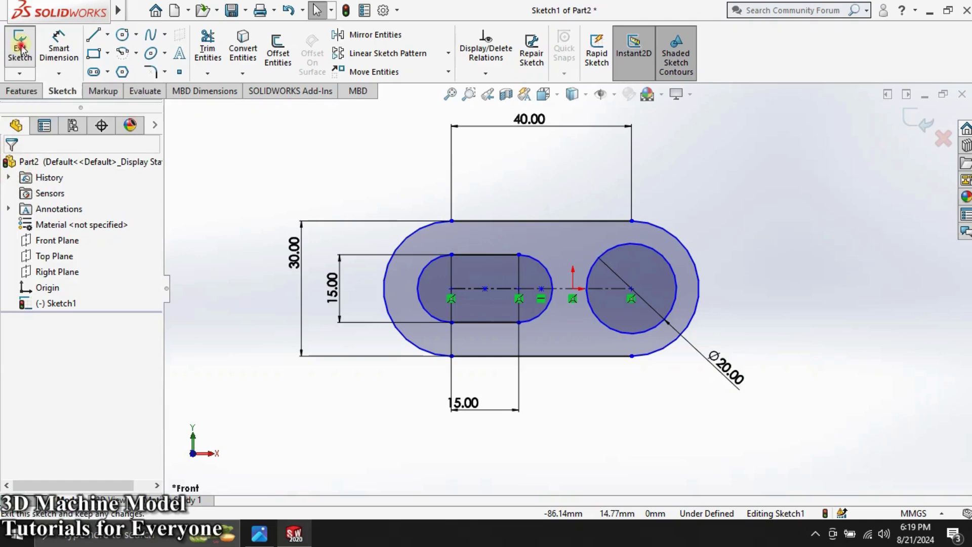
click(21, 48)
click(25, 93)
Step: Extrude the sketch 10 mm Mid Plane into Boss-Extrude1
click(13, 56)
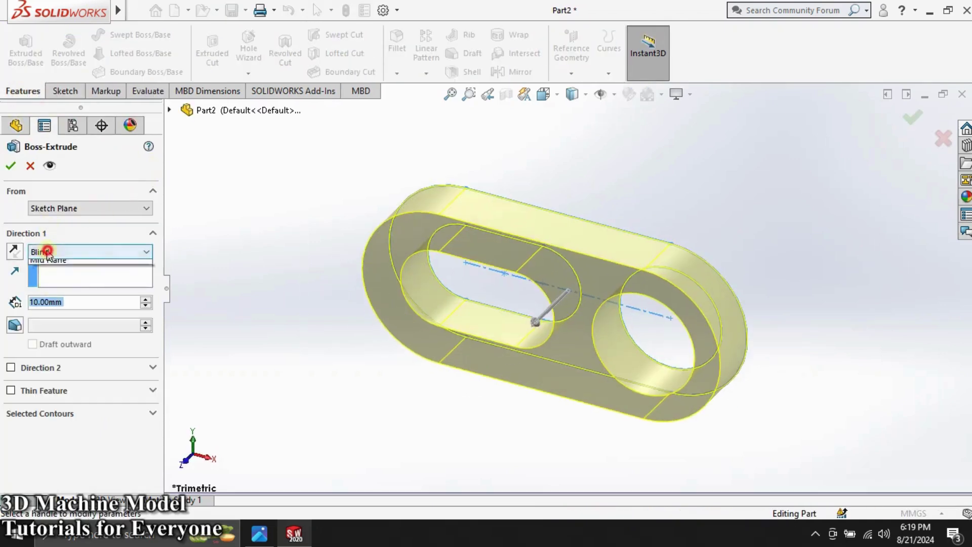
click(51, 309)
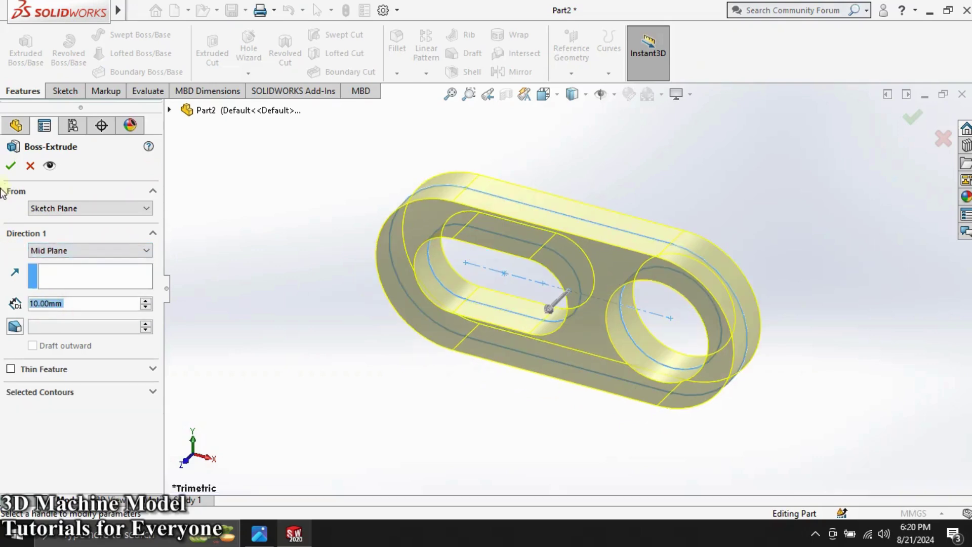
click(11, 167)
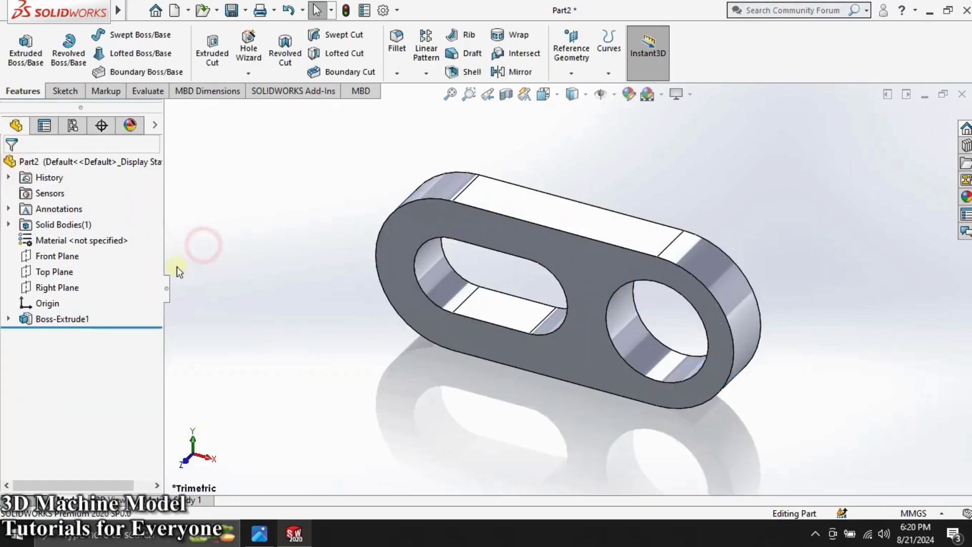
Step: On the Front Plane, sketch concentric circles at the hole centre: one to the outer arc, one on the hole edge
click(59, 260)
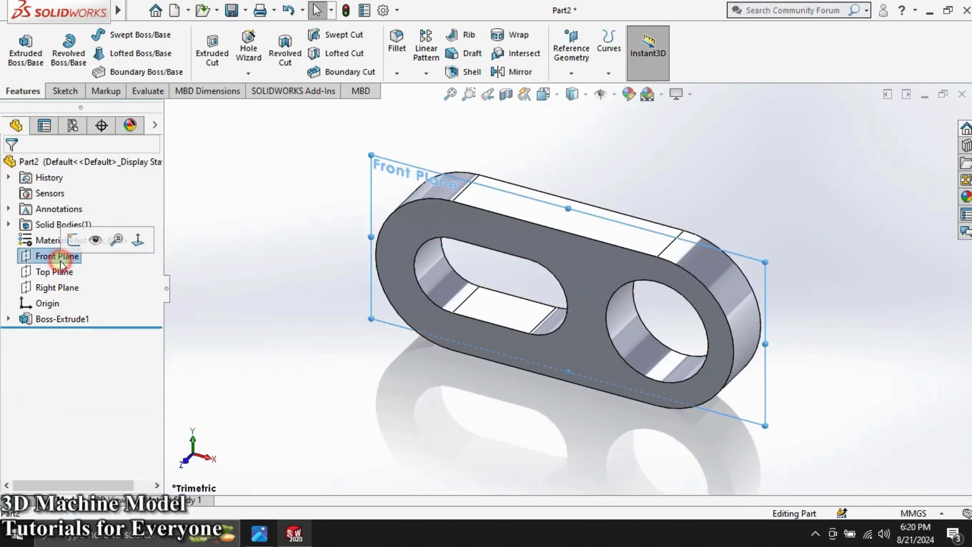
click(71, 242)
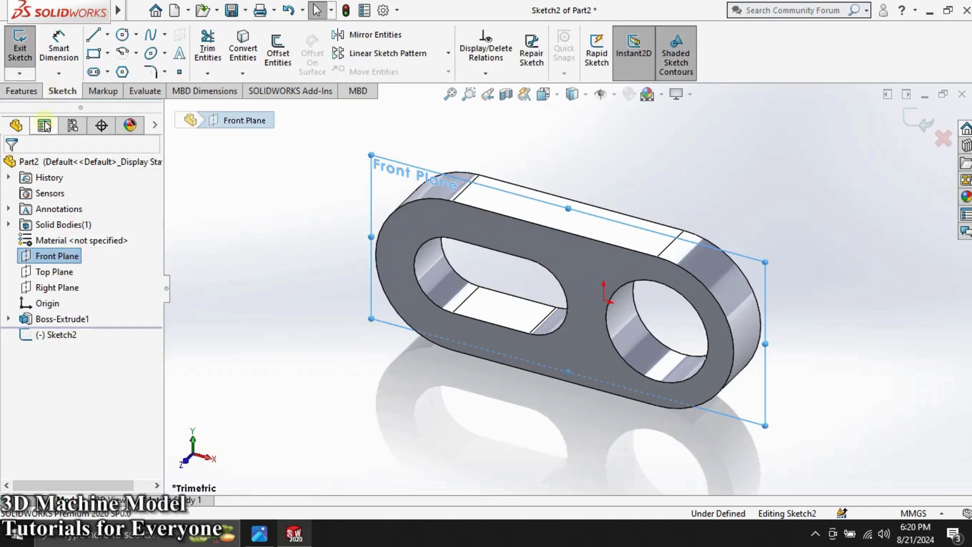
click(122, 34)
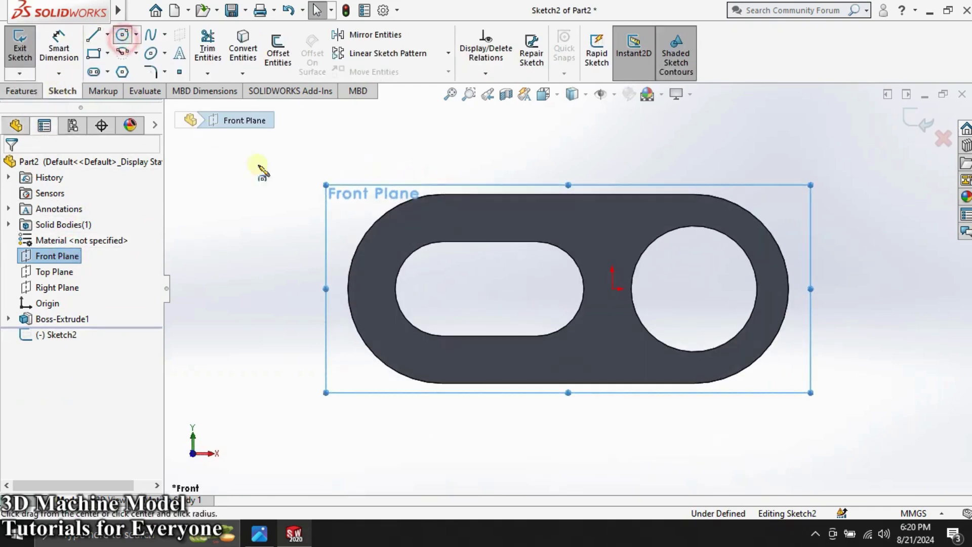
click(695, 288)
click(699, 196)
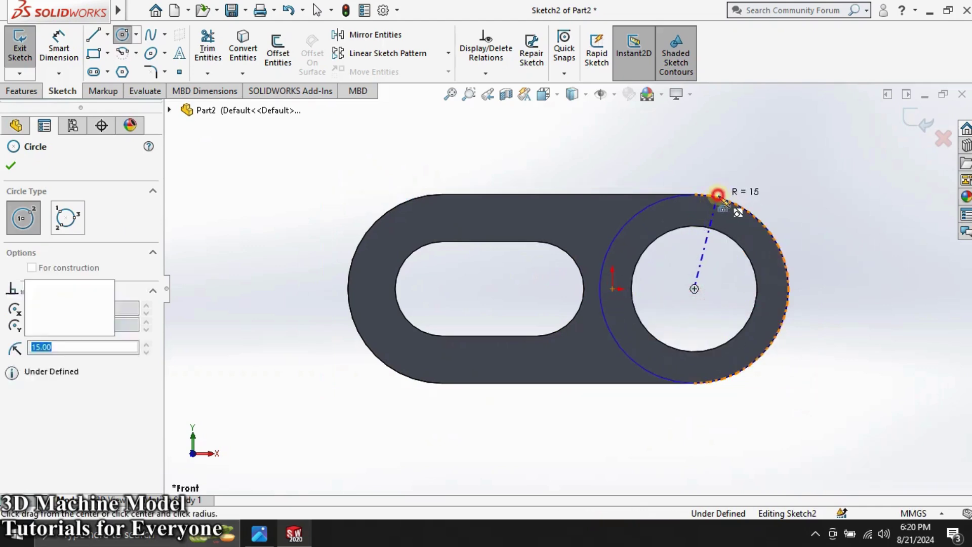
click(695, 290)
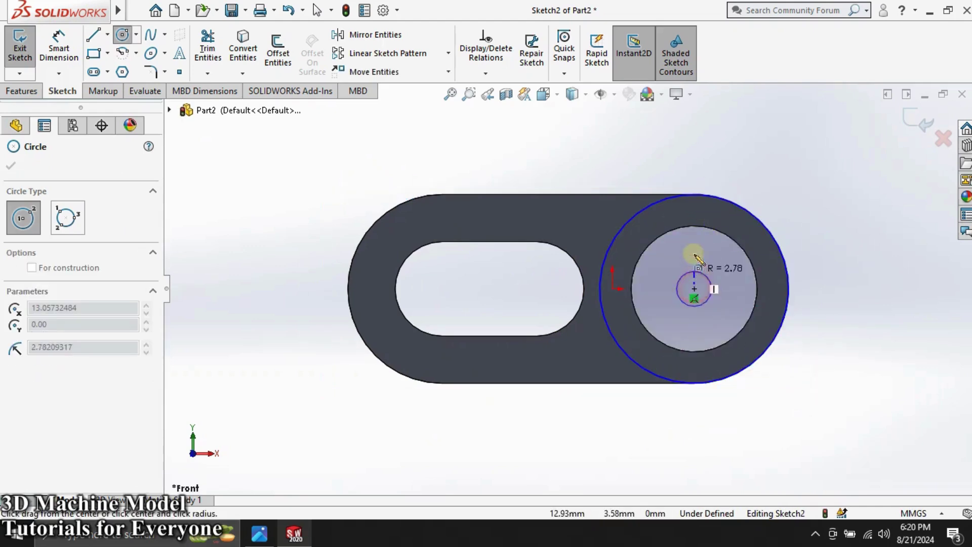
click(703, 228)
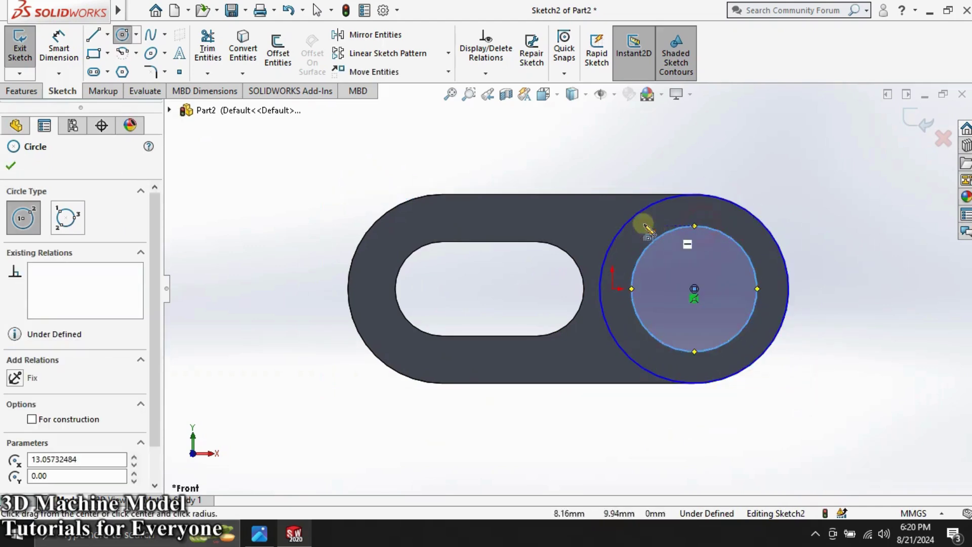
click(12, 167)
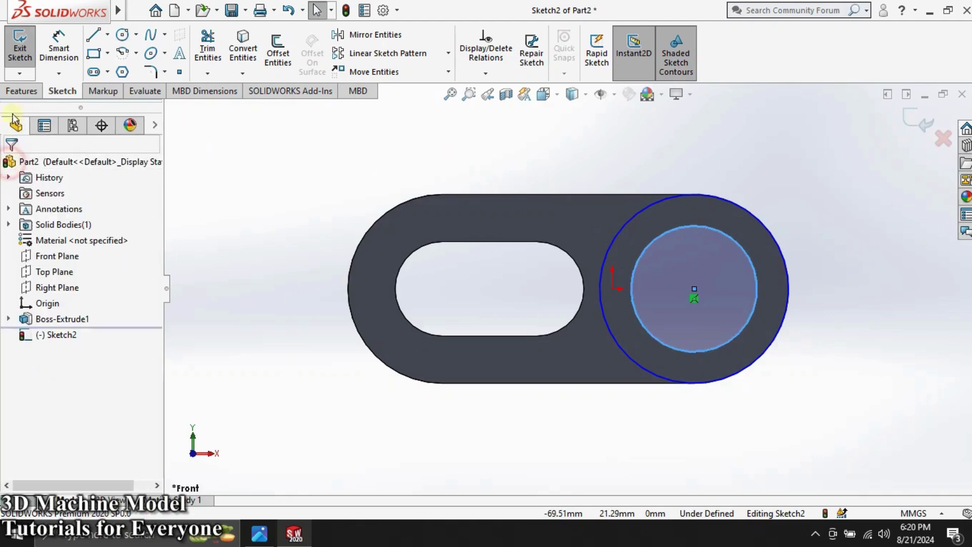
click(20, 53)
Step: Extrude the ring sketch 30 mm Mid Plane as Boss-Extrude2
click(29, 59)
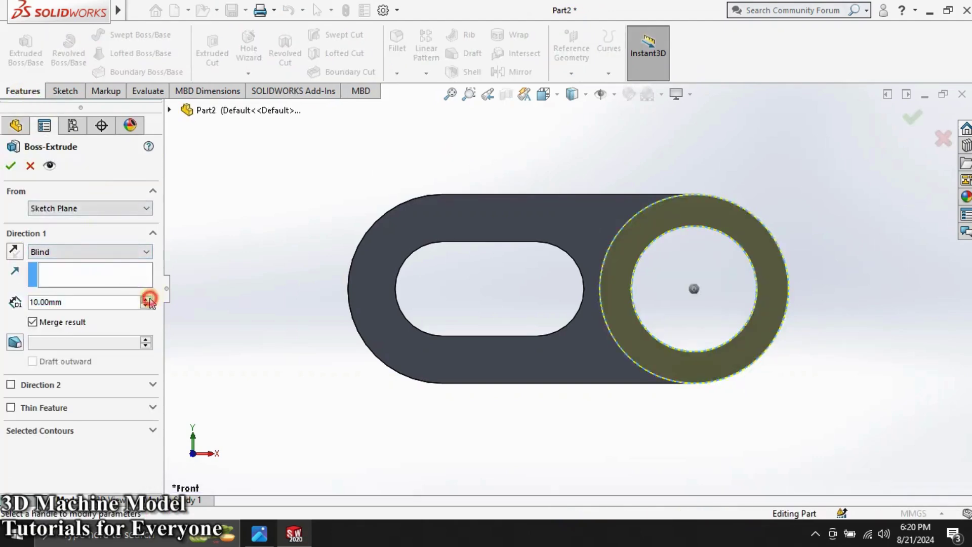
click(32, 251)
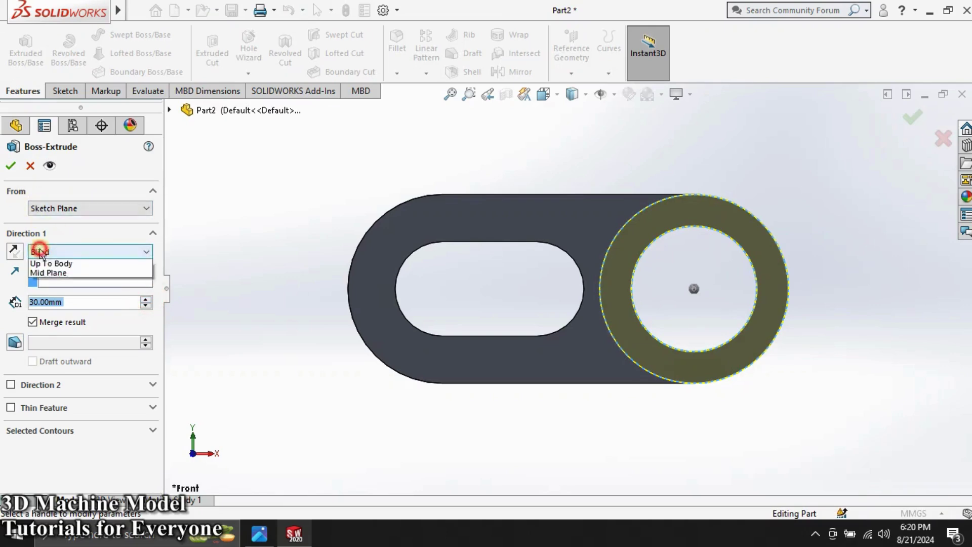
click(50, 321)
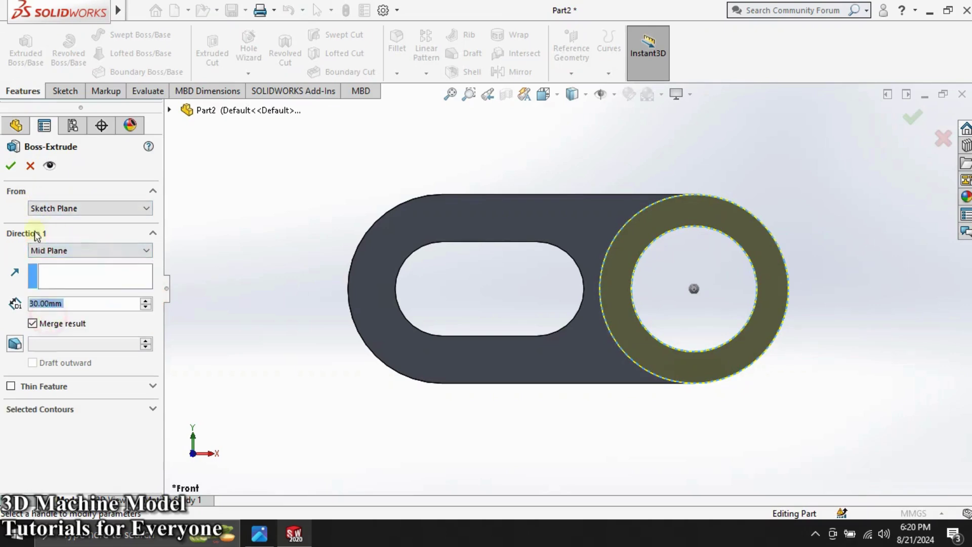
click(10, 165)
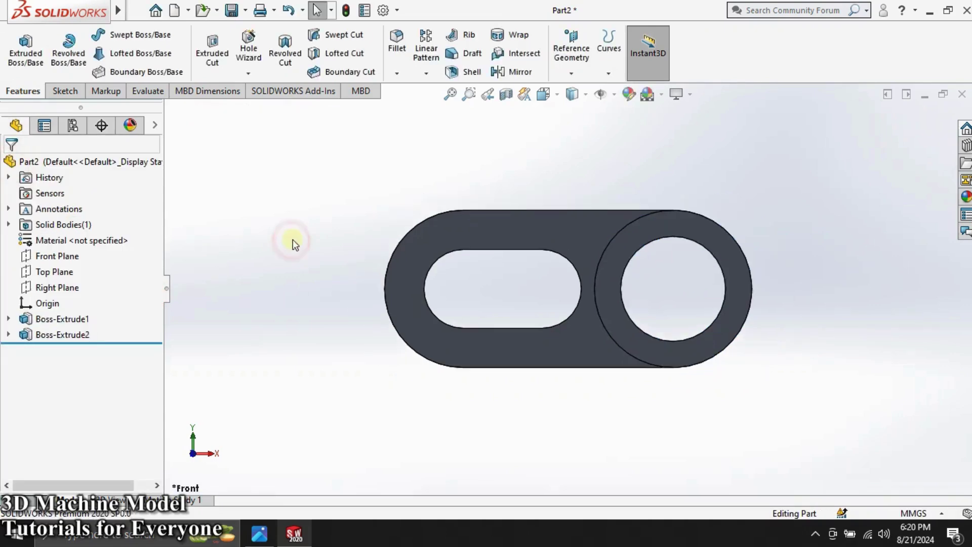
Step: Orbit the finished Part 14 model to inspect it
mouse_move(292, 238)
middle_down()
mouse_move(295, 273)
mouse_move(275, 274)
mouse_move(285, 275)
middle_up()
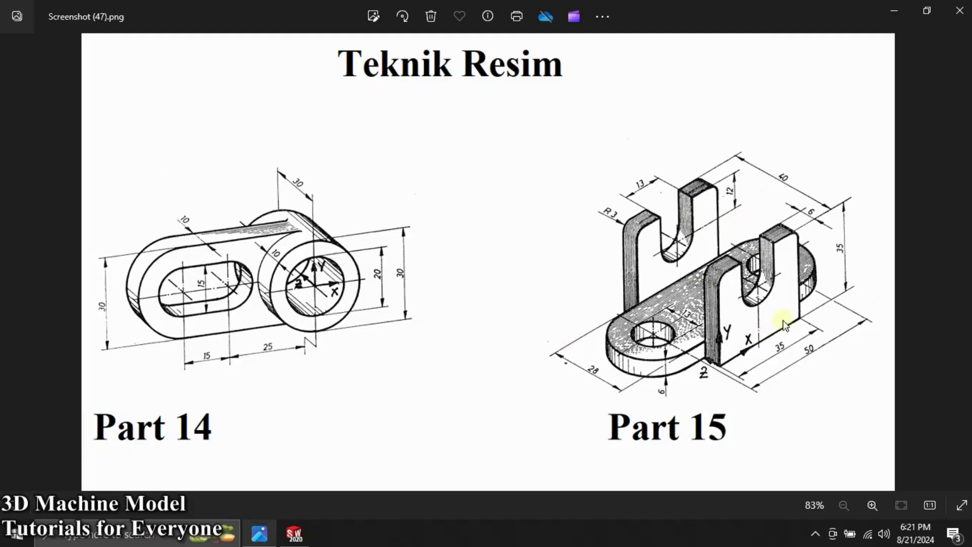
Step: In the new part, sketch a horizontal straight slot on the Front Plane
click(257, 538)
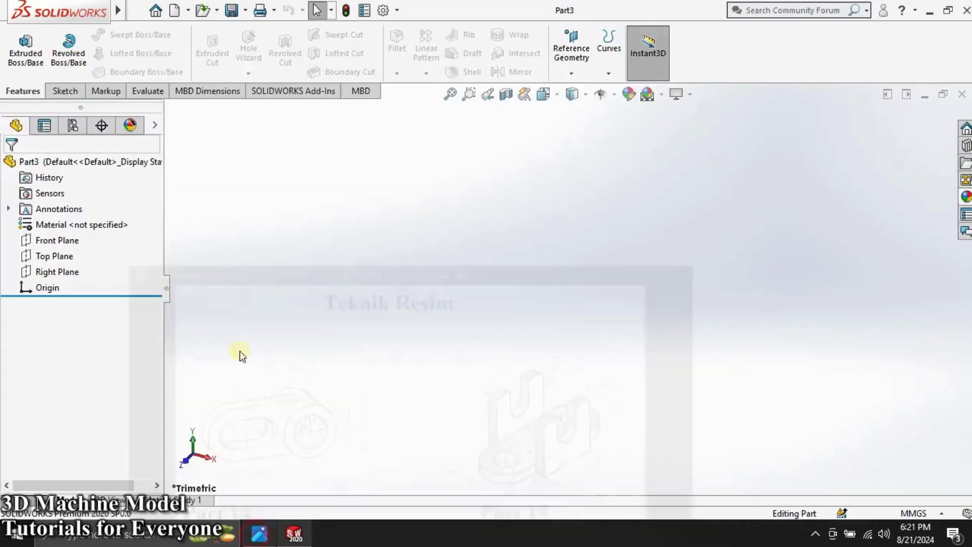
click(60, 92)
click(19, 43)
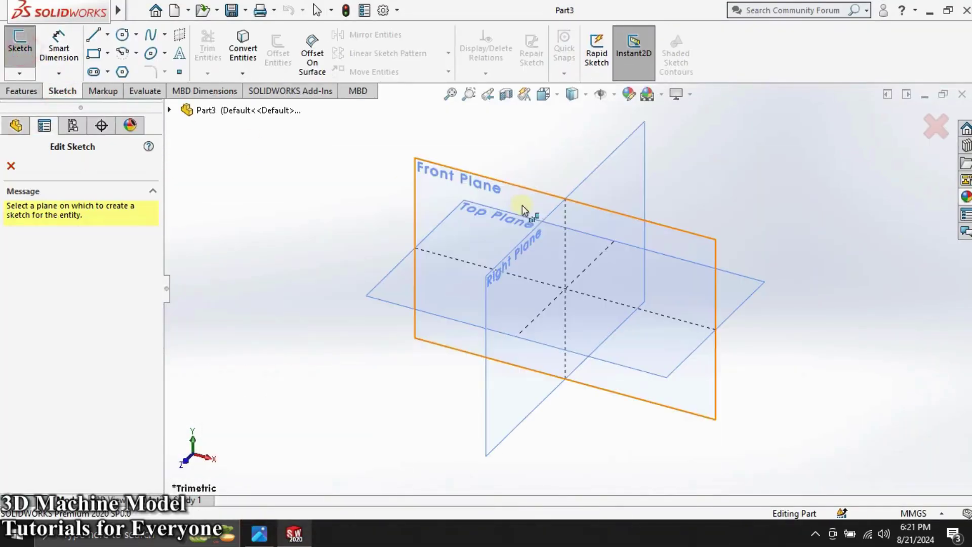
click(516, 185)
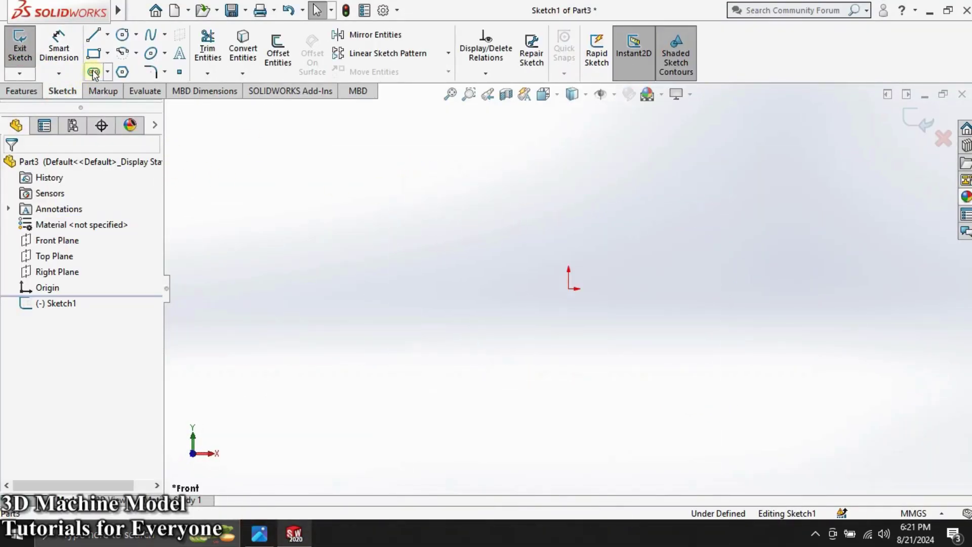
click(463, 288)
click(680, 289)
click(681, 232)
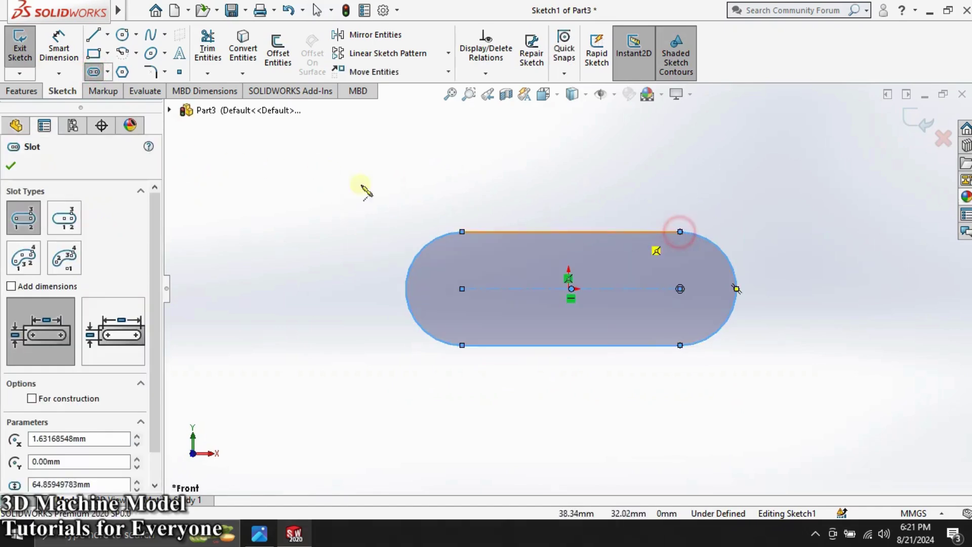
Step: Dimension the slot 28 mm wide with 50 mm between arc centres
click(70, 49)
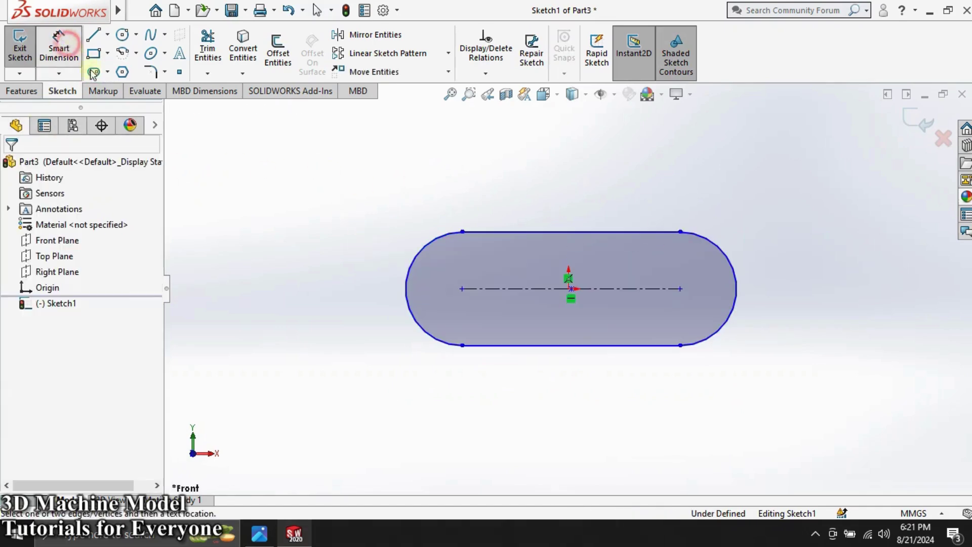
click(525, 232)
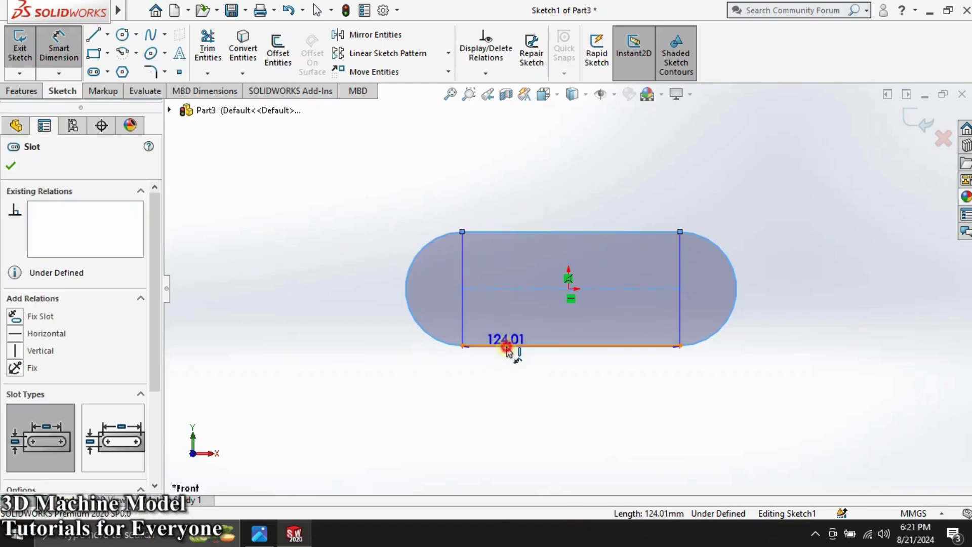
click(508, 347)
click(285, 289)
text(28)
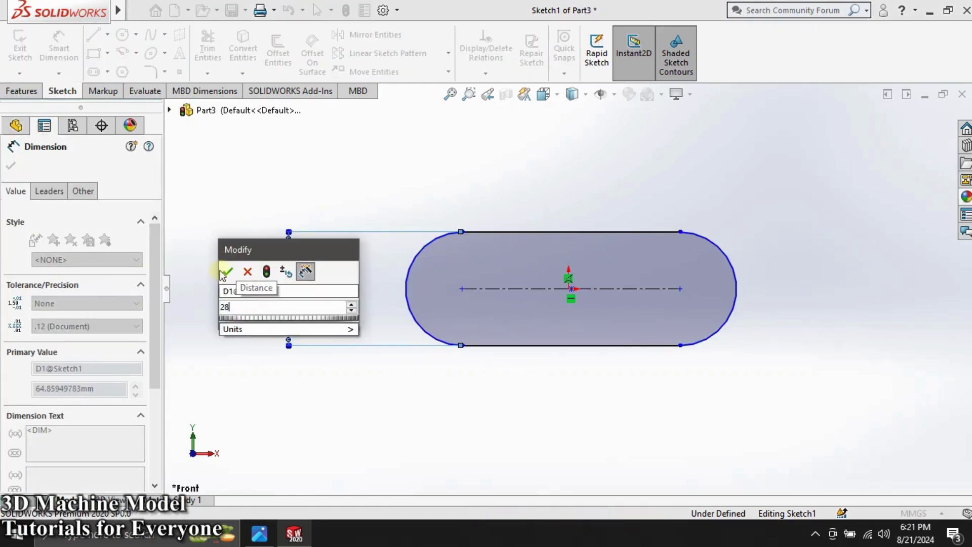
click(226, 272)
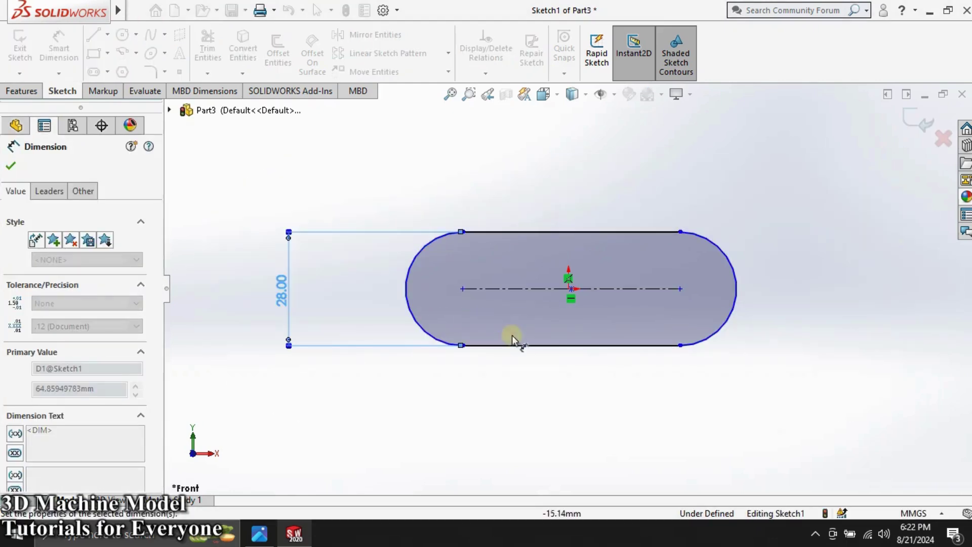
click(521, 344)
click(518, 423)
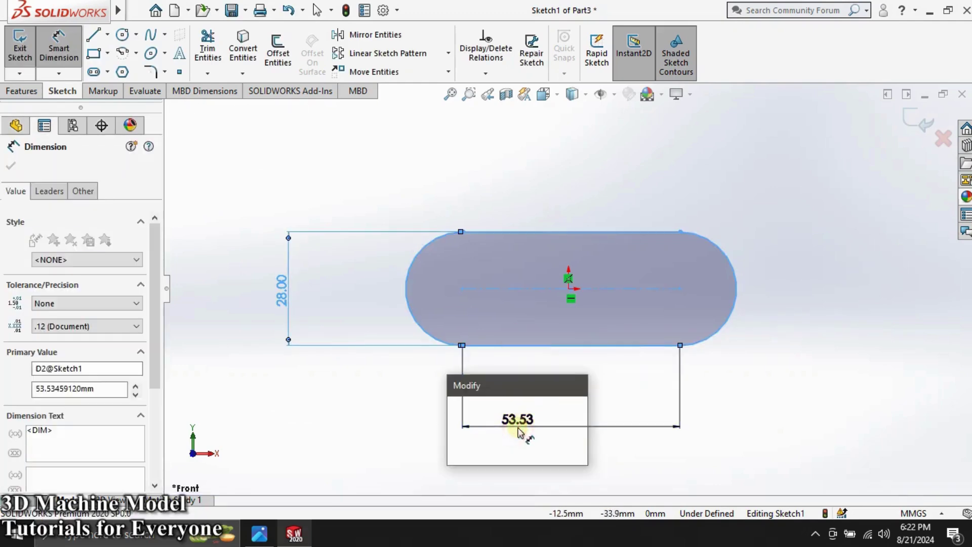
text(50)
key(Return)
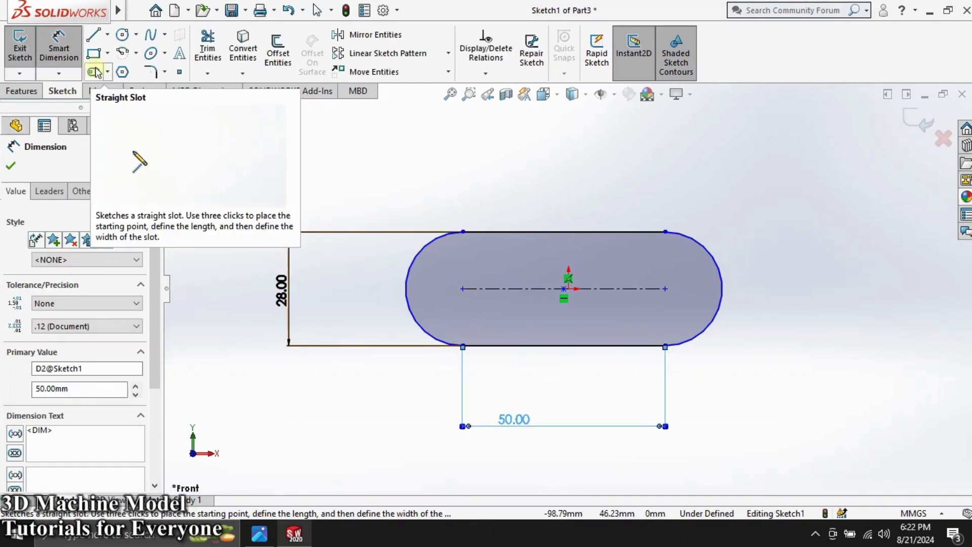
Step: Draw two equal-radius circles at the slot's arc centres
click(122, 34)
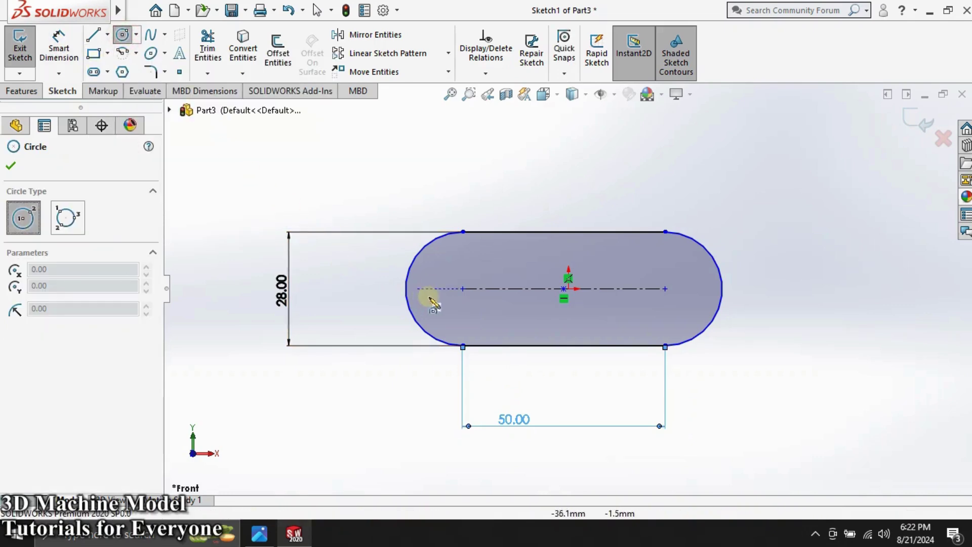
click(463, 290)
click(463, 268)
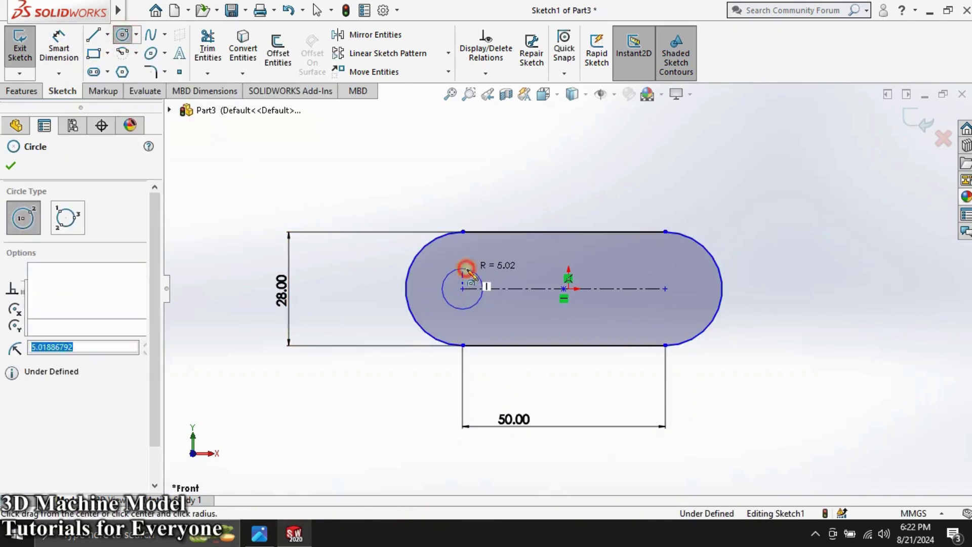
click(666, 289)
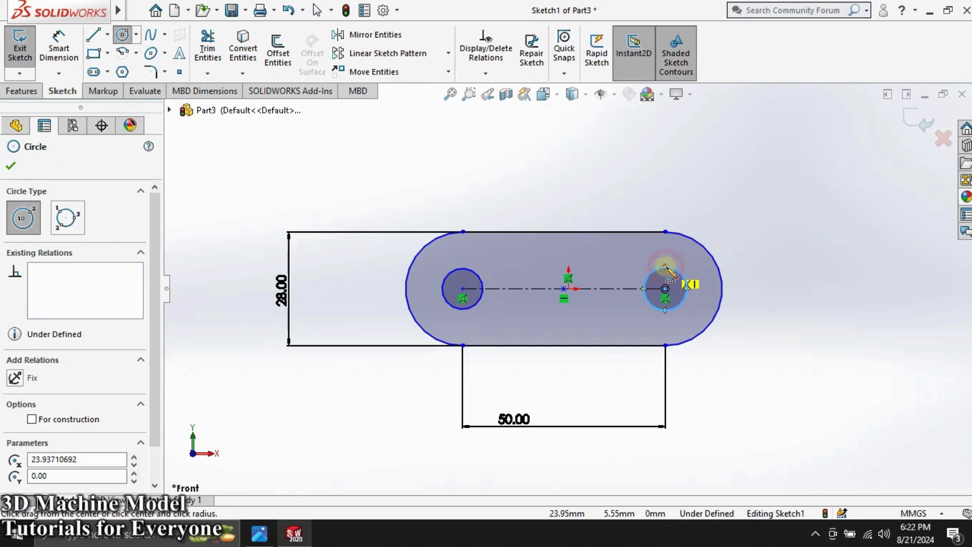
key(Escape)
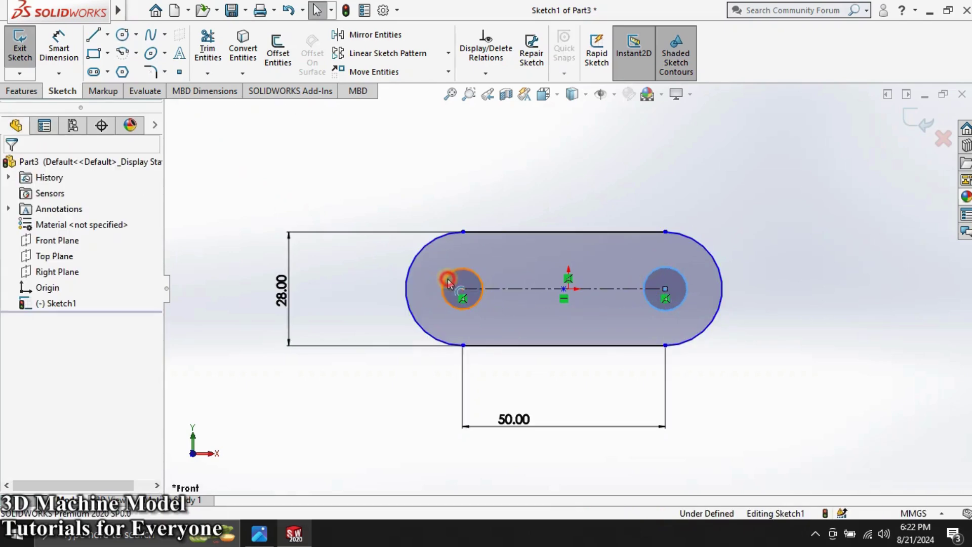
ctrl+click(443, 284)
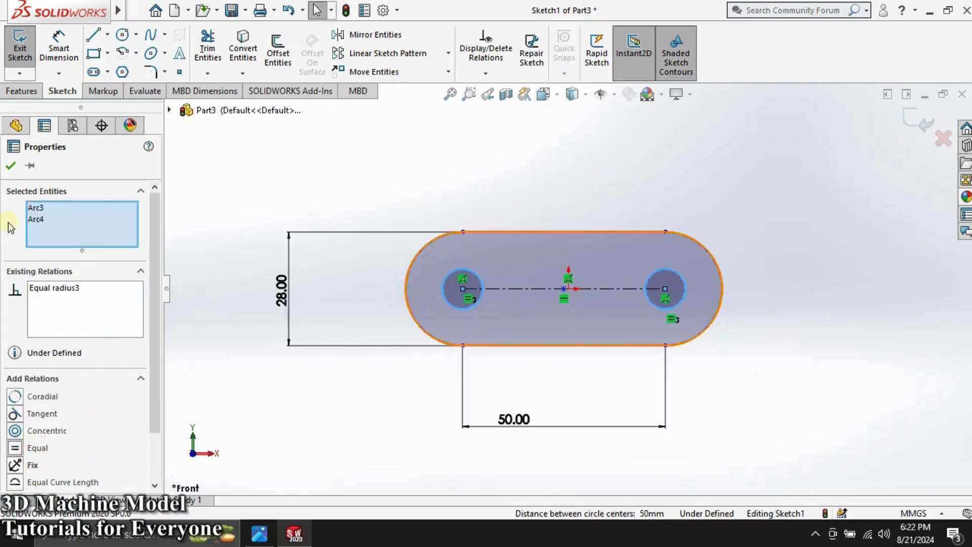
click(10, 166)
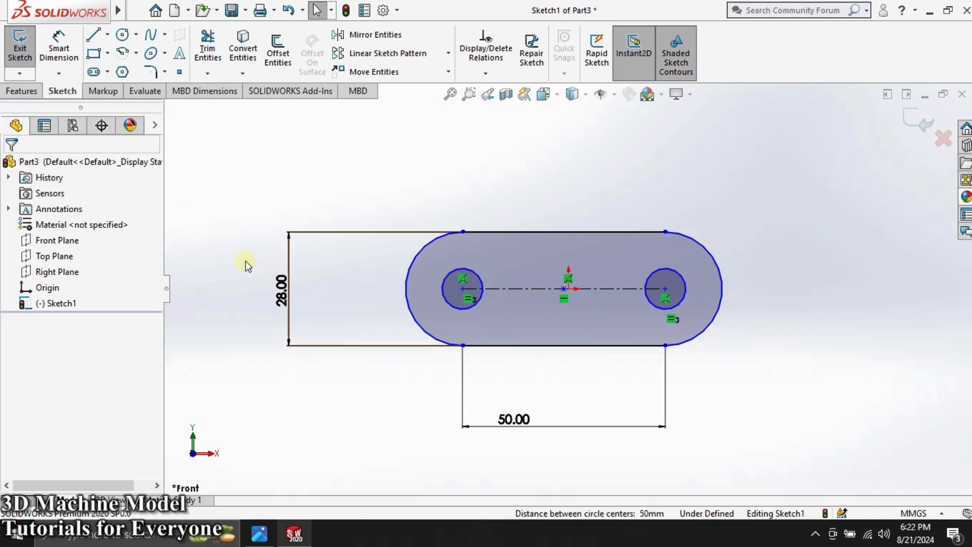
Step: Dimension the circles to Ø13 mm
click(70, 57)
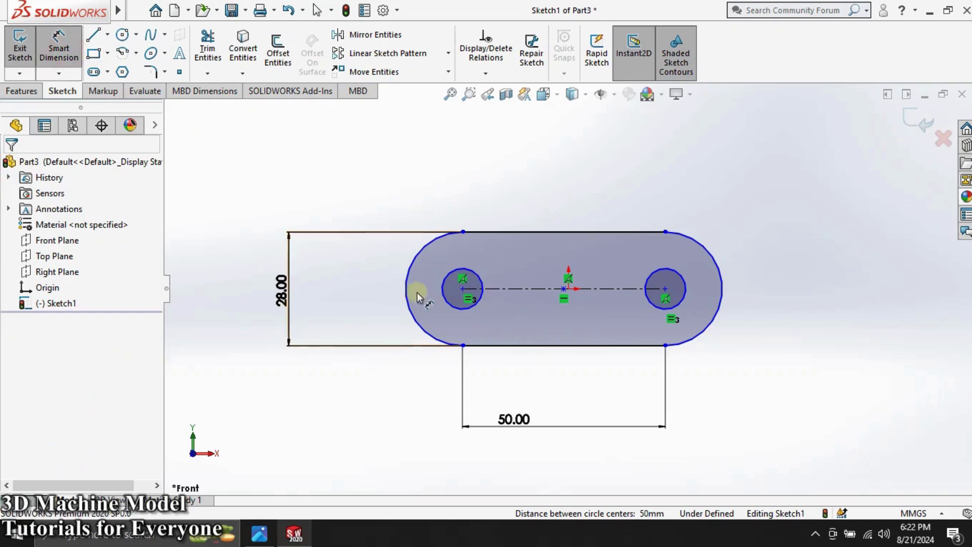
click(448, 288)
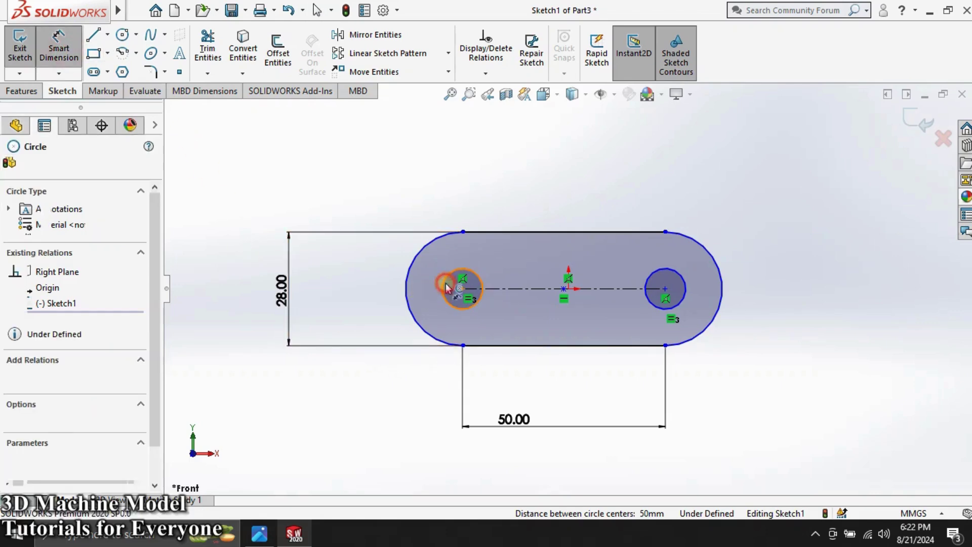
click(408, 199)
text(13)
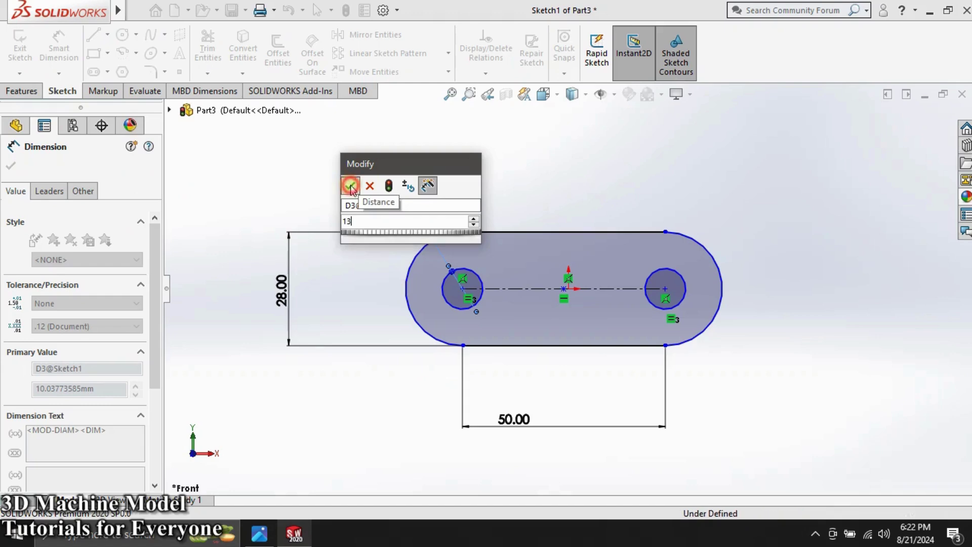
click(348, 186)
key(Escape)
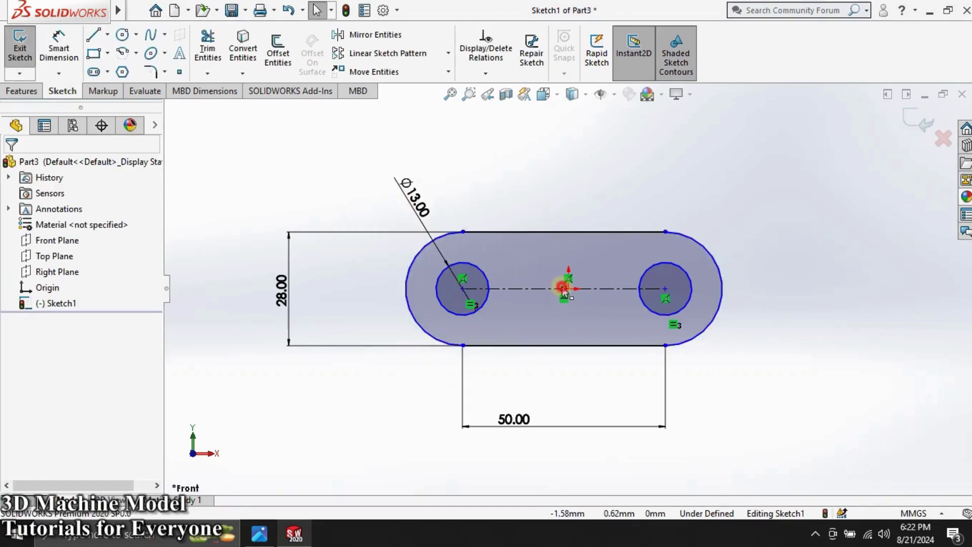
Step: Make the slot centre coincident with the origin and exit the sketch
click(563, 297)
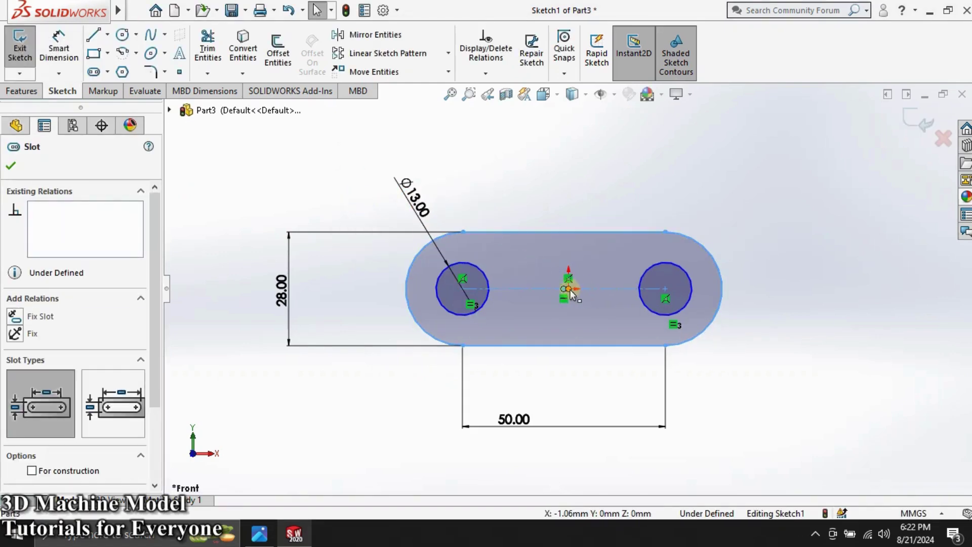
ctrl+click(568, 290)
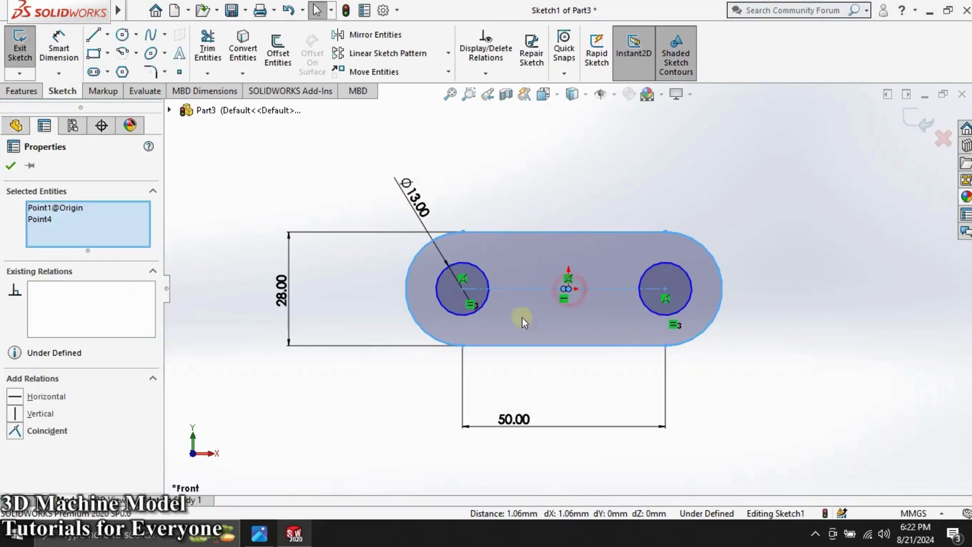
click(22, 435)
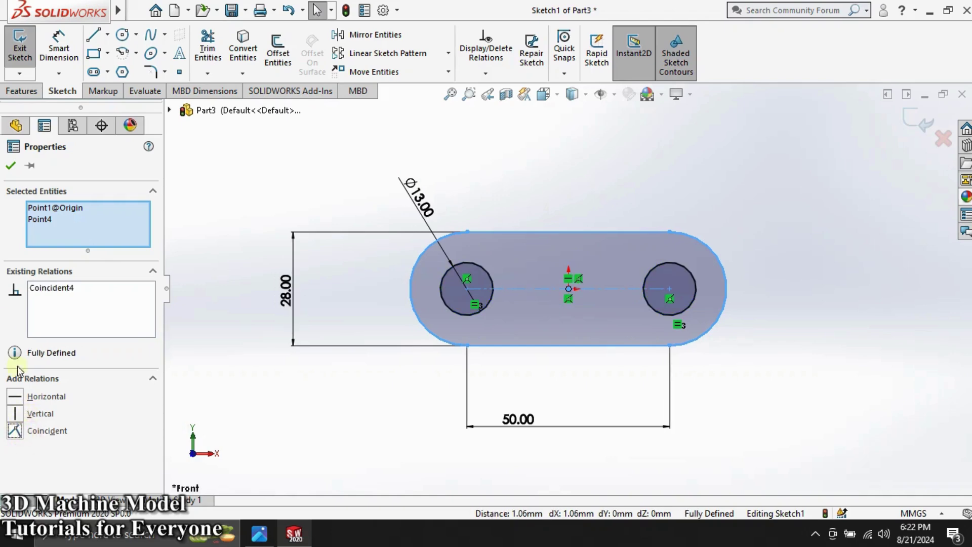
click(9, 165)
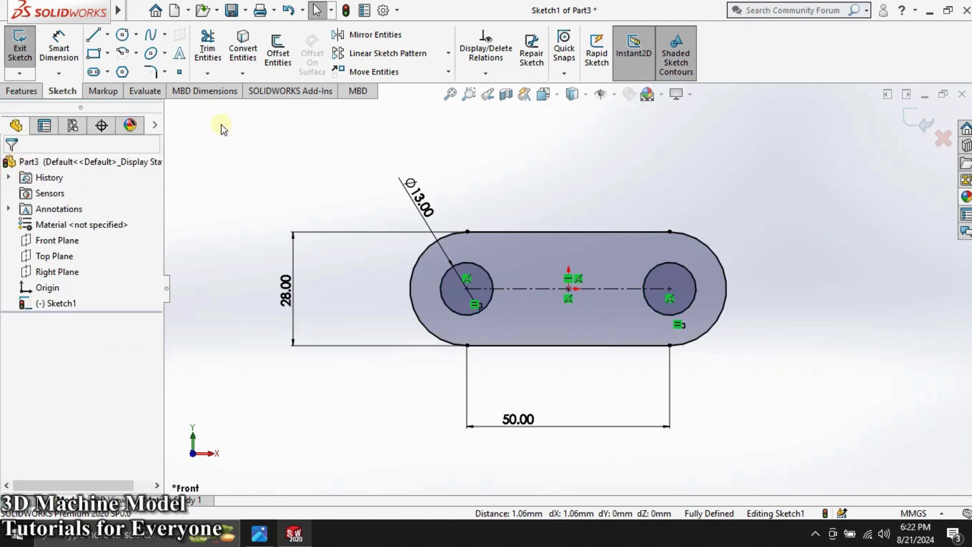
click(20, 46)
Step: Extrude the slot sketch 6 mm Mid Plane into the base plate
click(17, 91)
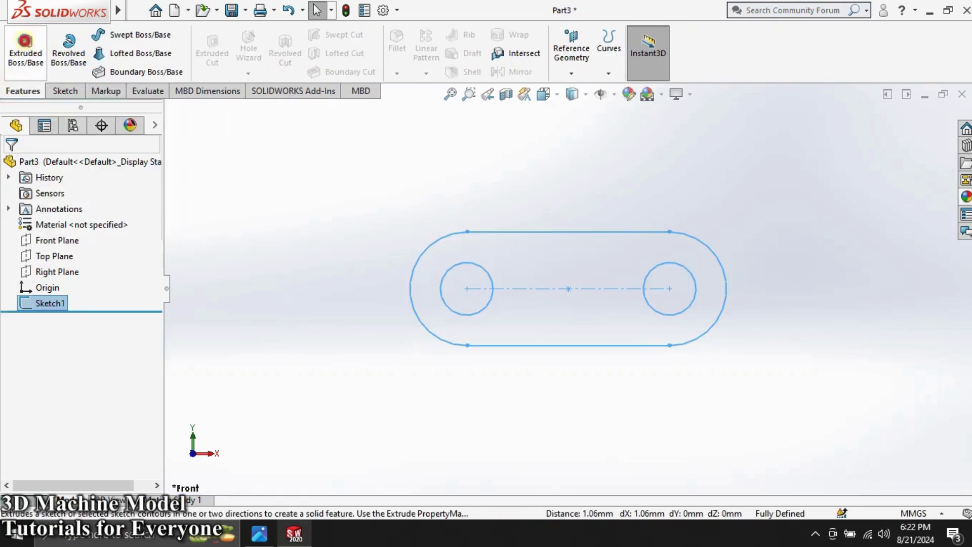
click(29, 59)
text(6)
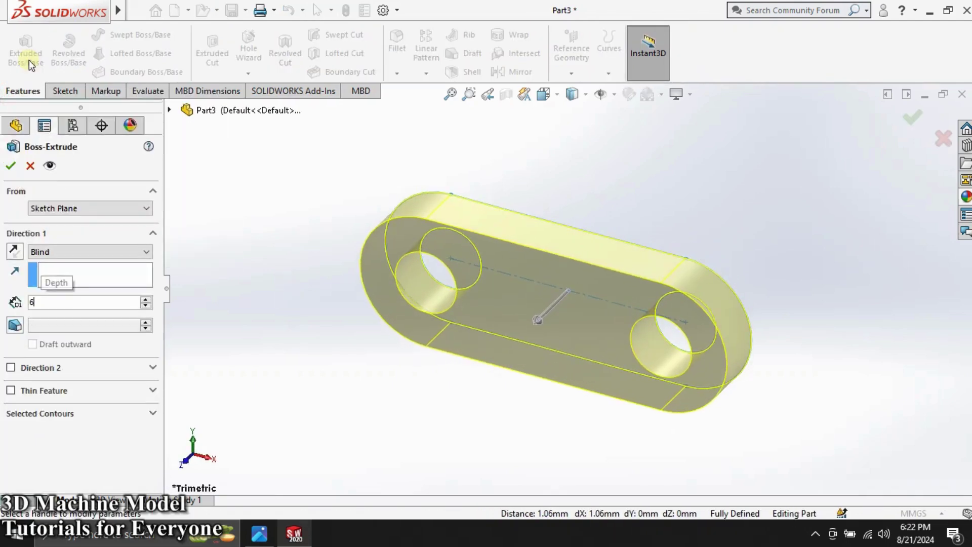
key(Return)
click(65, 252)
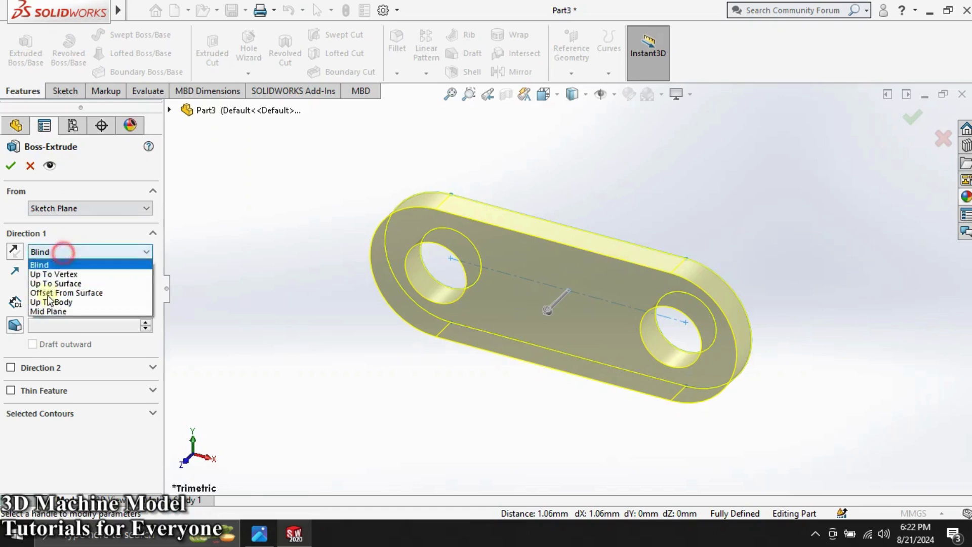
click(32, 310)
click(8, 167)
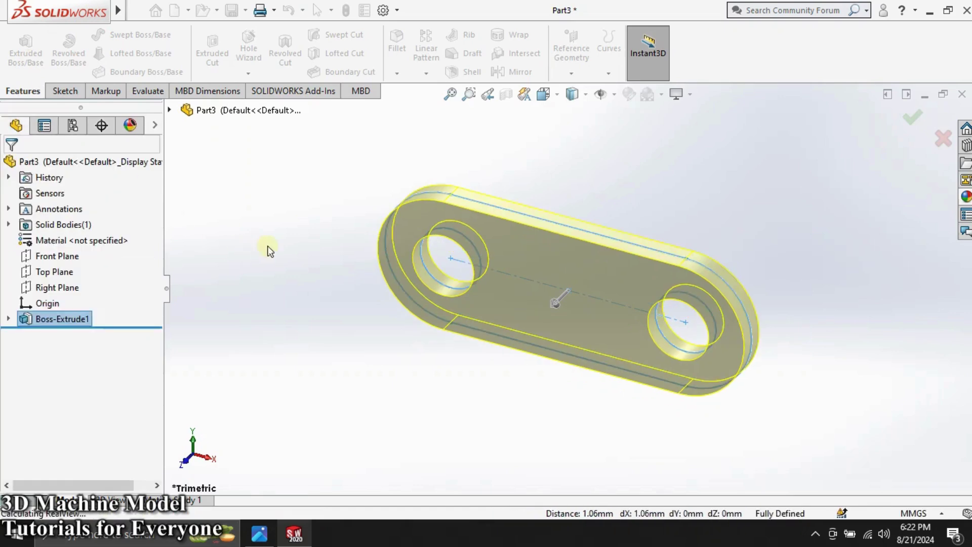
mouse_move(276, 245)
middle_down()
mouse_move(307, 269)
mouse_move(314, 172)
mouse_move(330, 183)
middle_up()
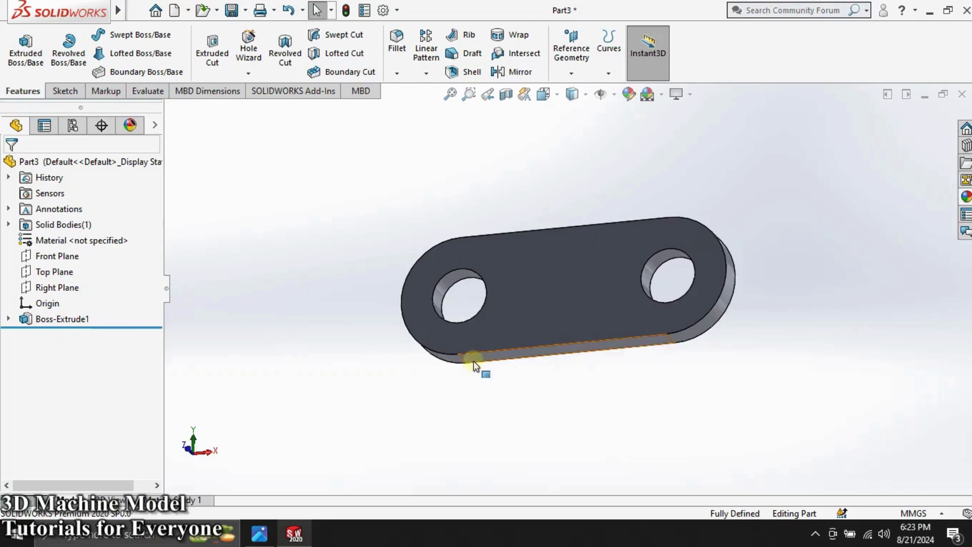
middle_drag(475, 364, 395, 336)
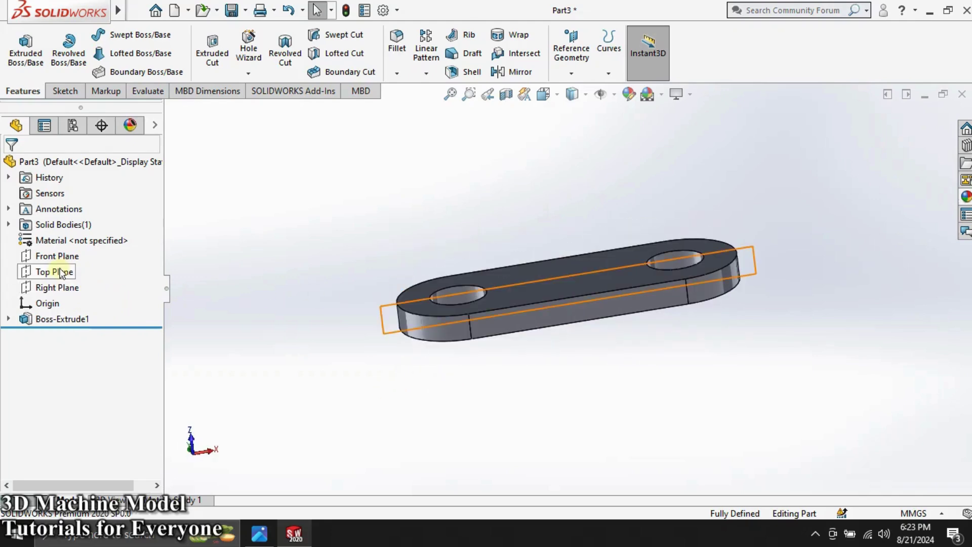
click(516, 319)
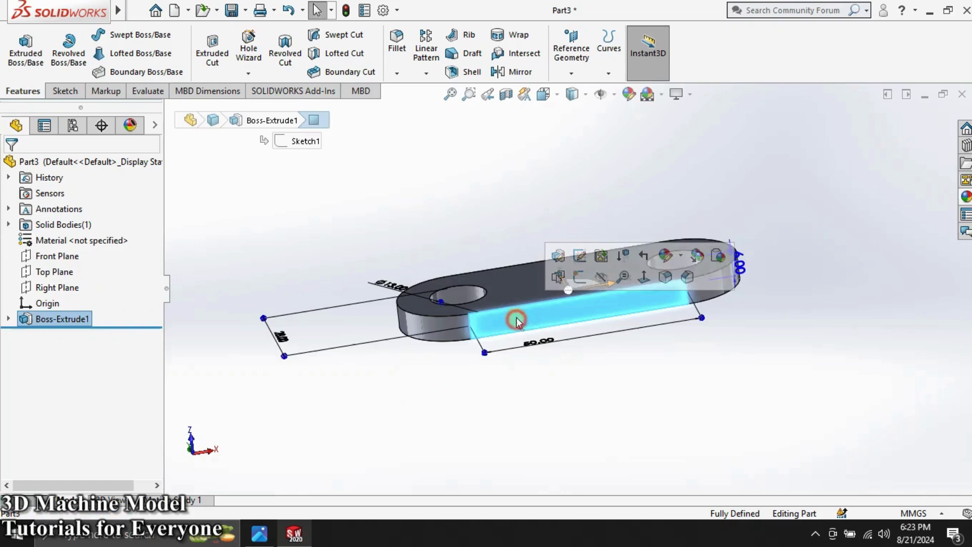
click(578, 284)
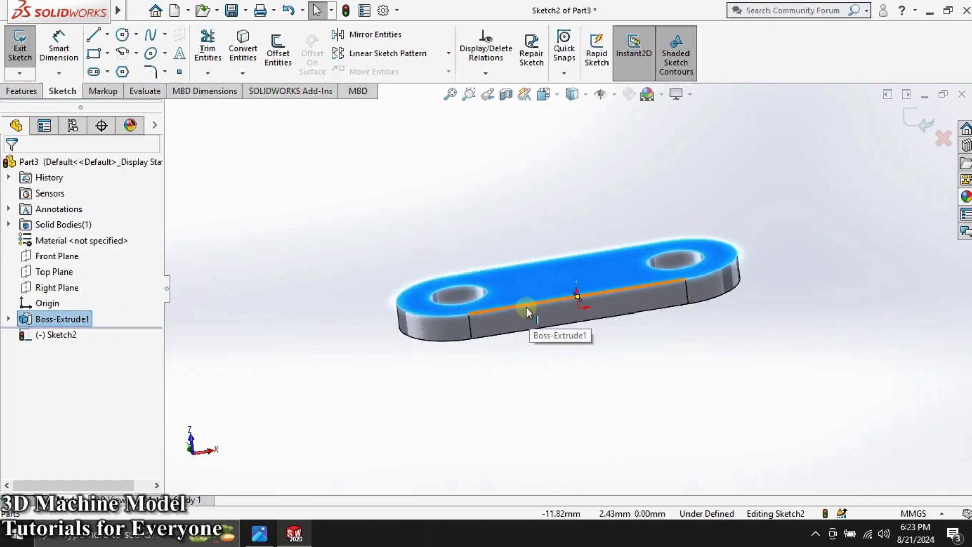
key(ctrl+8)
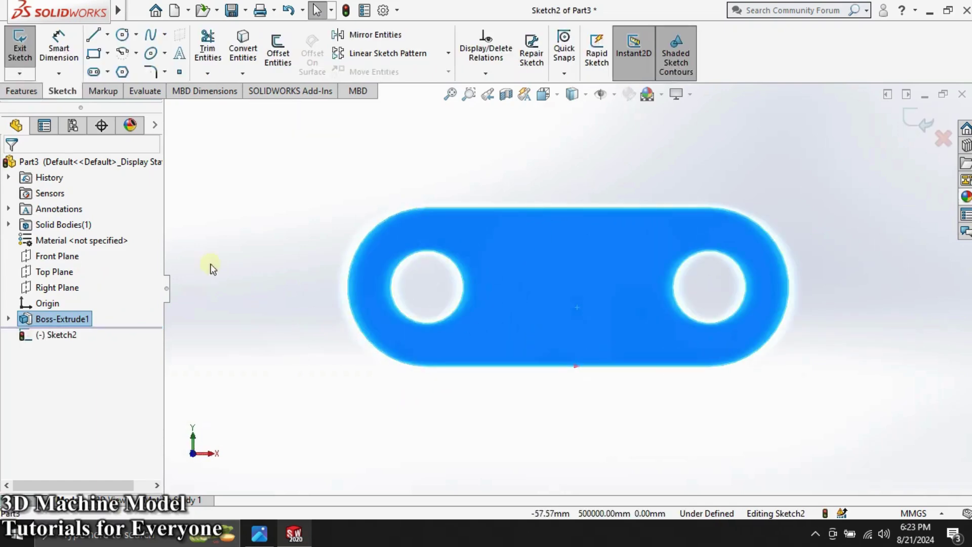
click(7, 59)
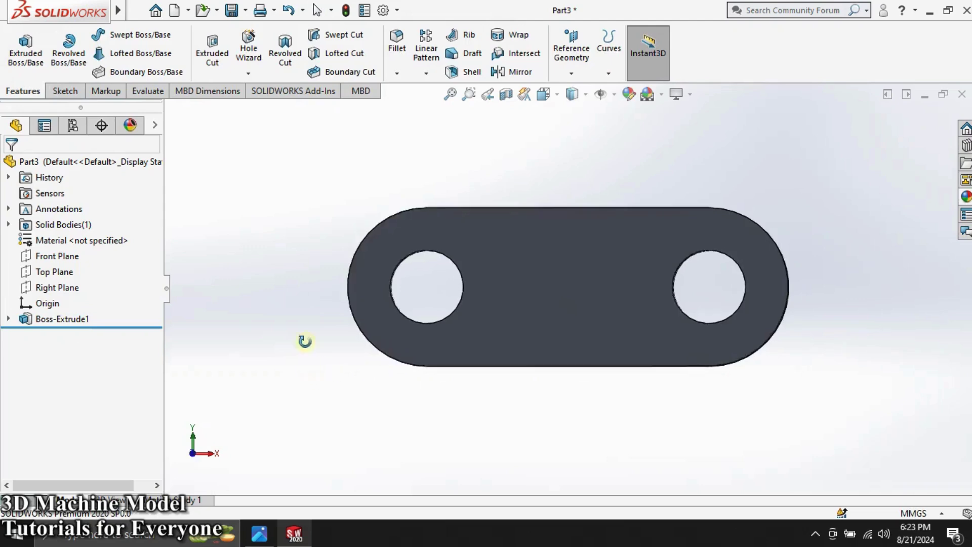
middle_drag(304, 341, 315, 203)
click(484, 336)
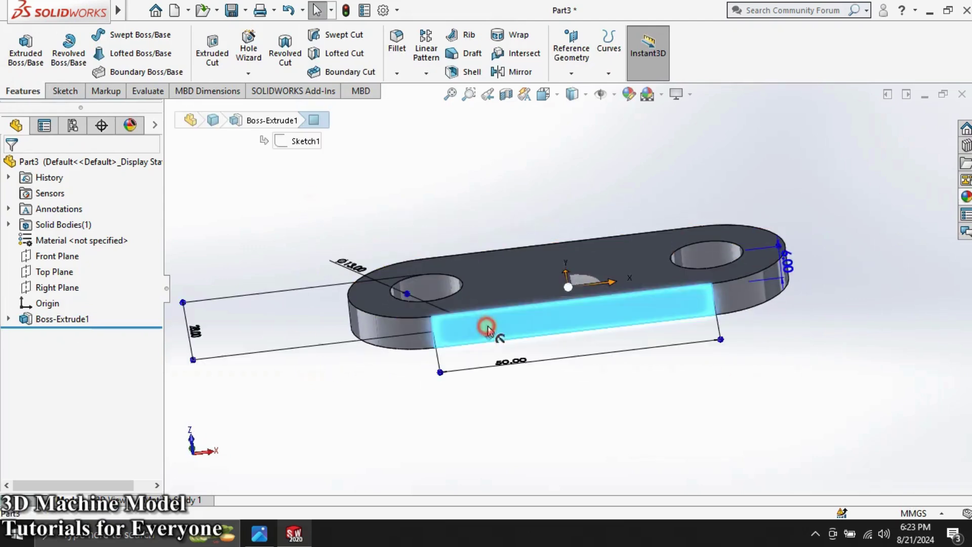
Step: Sketch a corner rectangle on the plate's front face, rising from its bottom edge
click(532, 293)
key(ctrl+8)
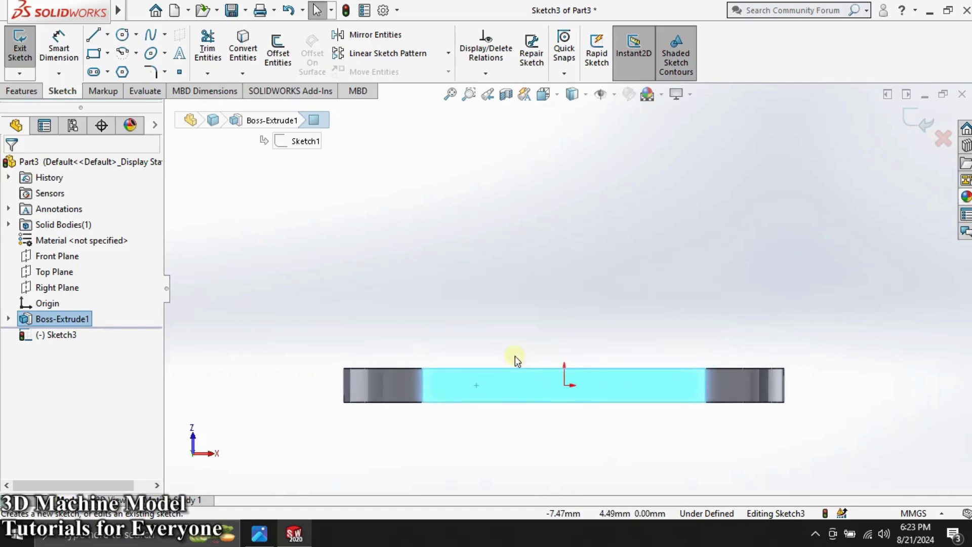
click(464, 326)
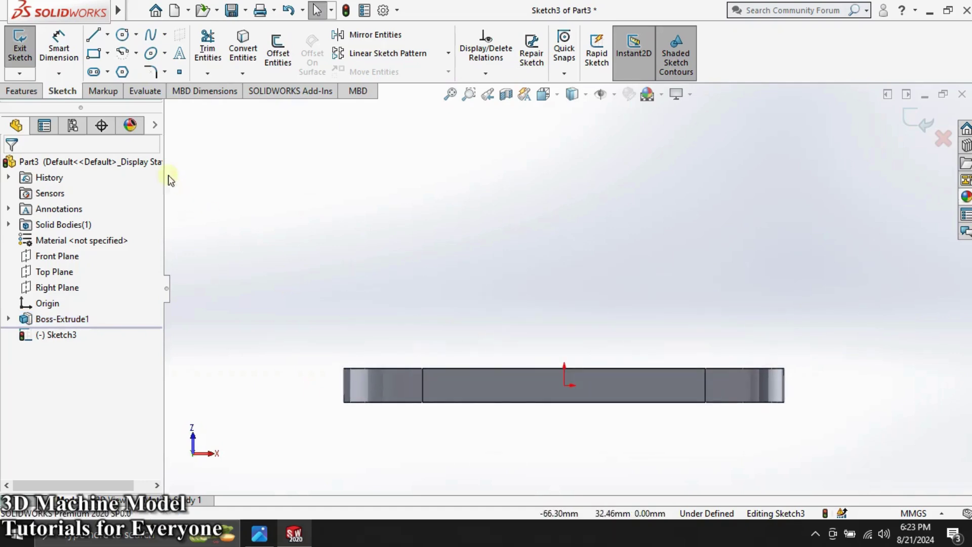
click(93, 56)
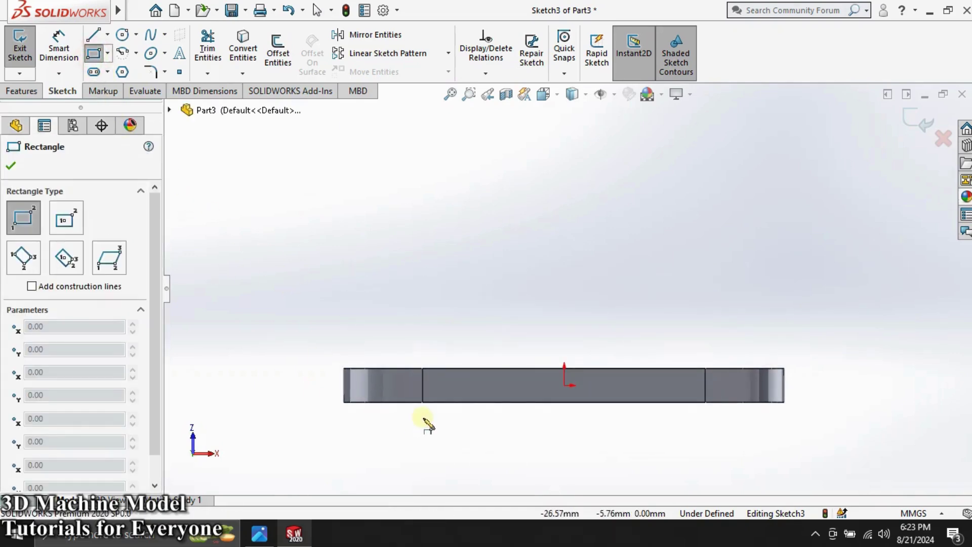
click(451, 402)
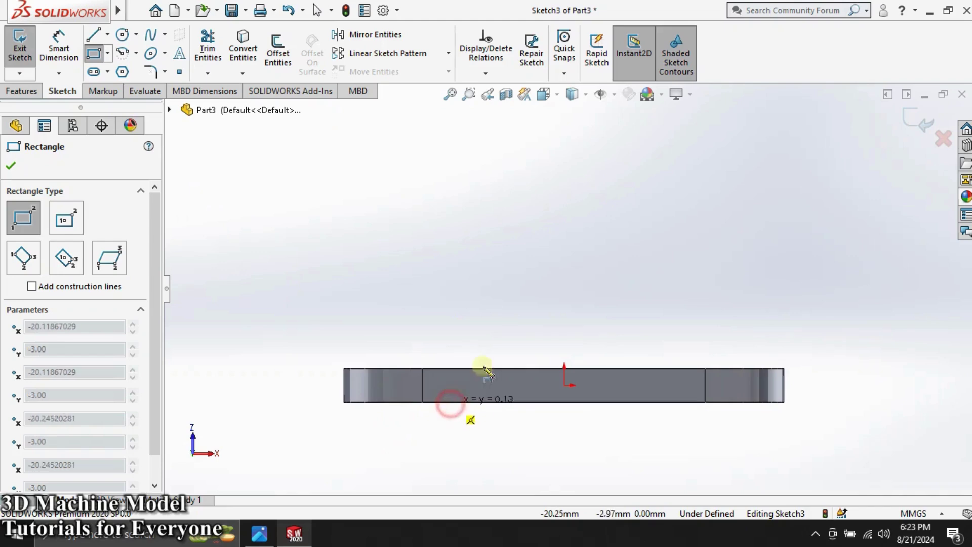
click(682, 221)
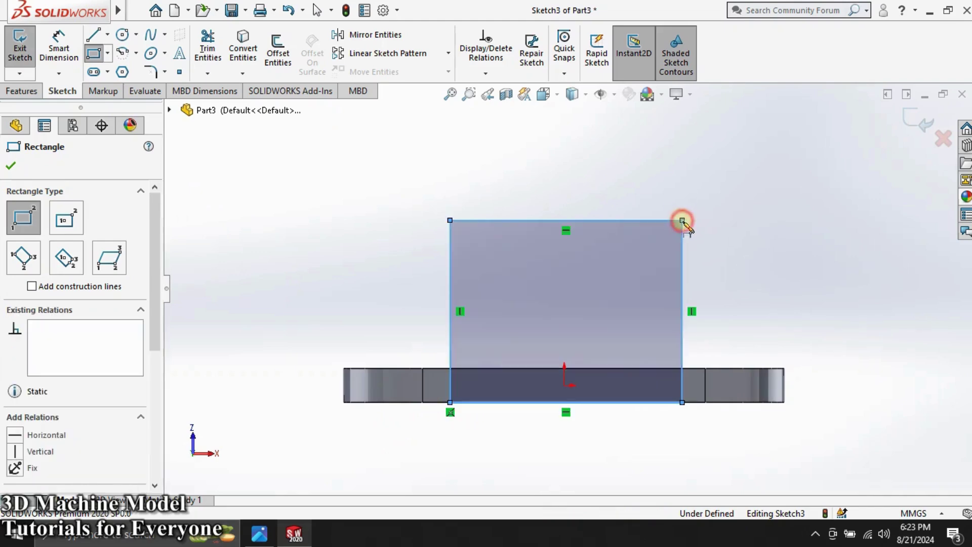
key(Escape)
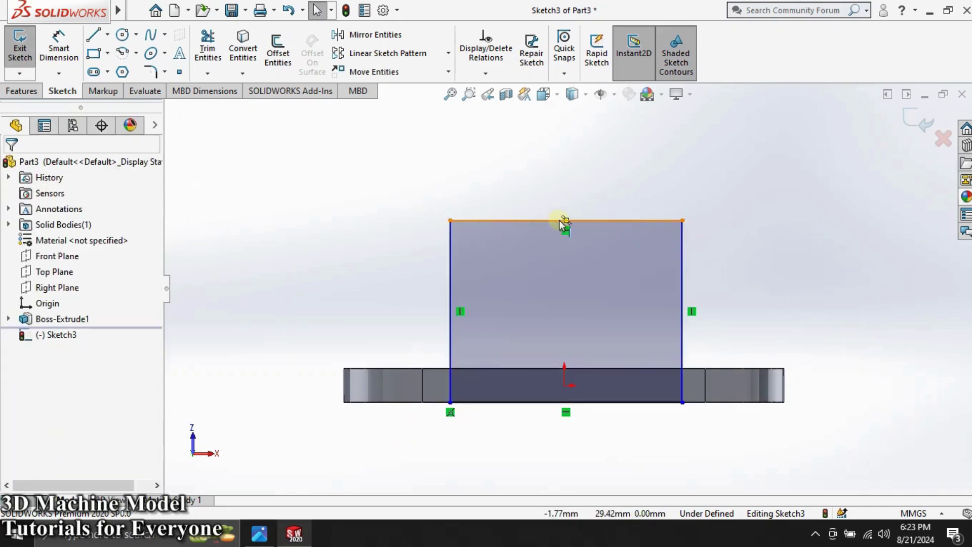
Step: Align the rectangle's top-edge midpoint vertically with the origin
click(566, 222)
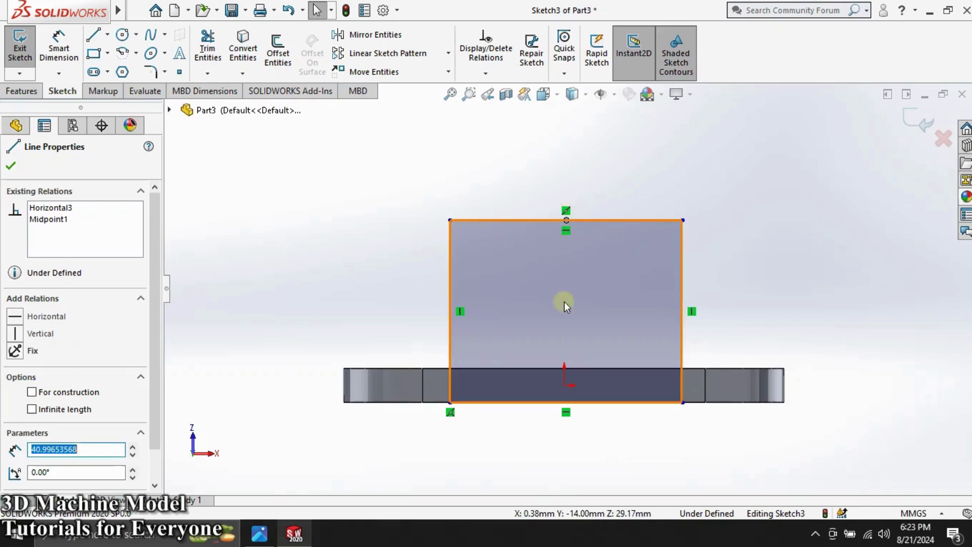
click(564, 386)
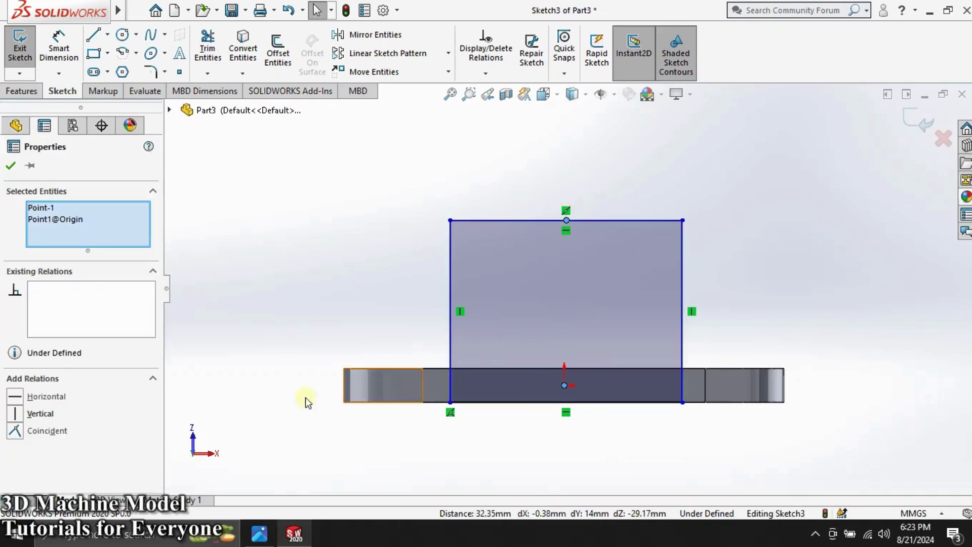
click(15, 414)
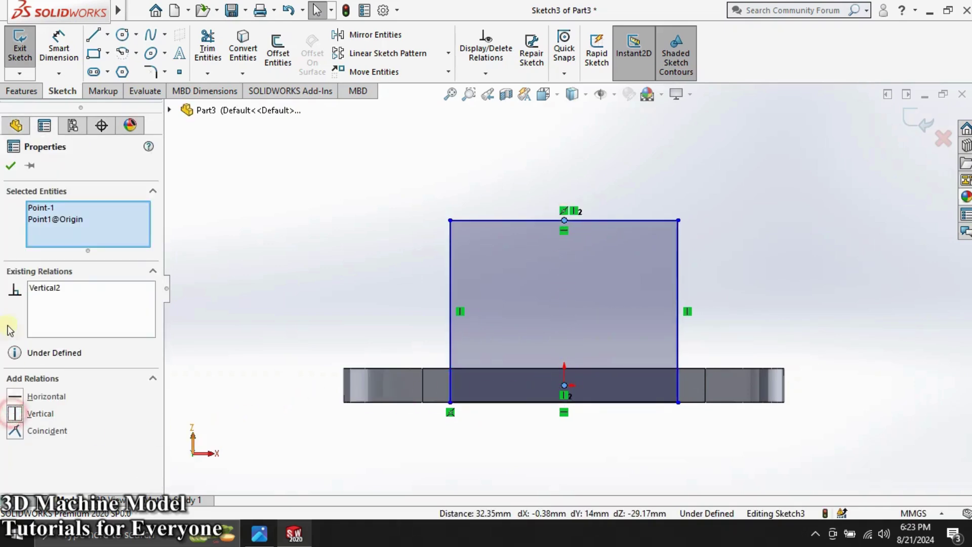
click(13, 166)
click(58, 51)
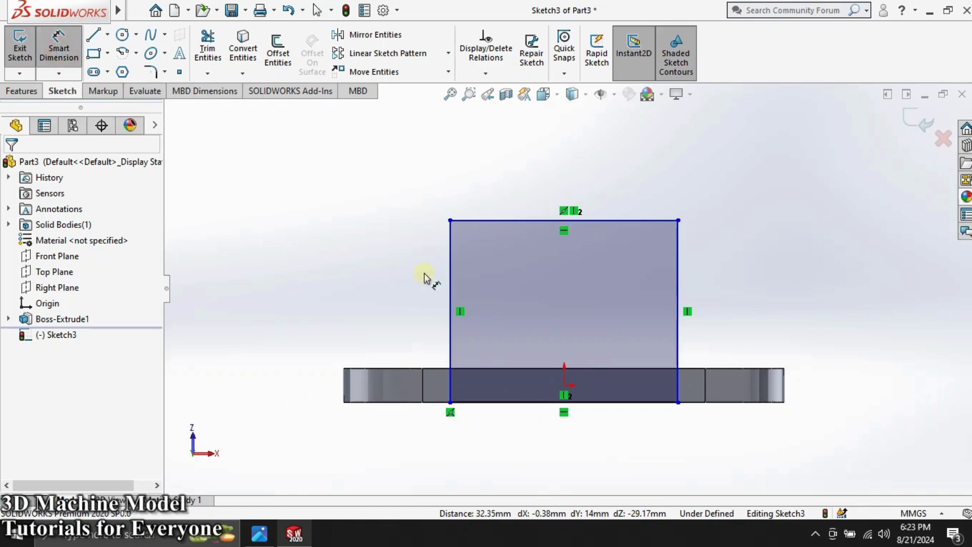
Step: Dimension the upright rectangle to 35 mm height and 35 mm width
click(418, 285)
click(314, 263)
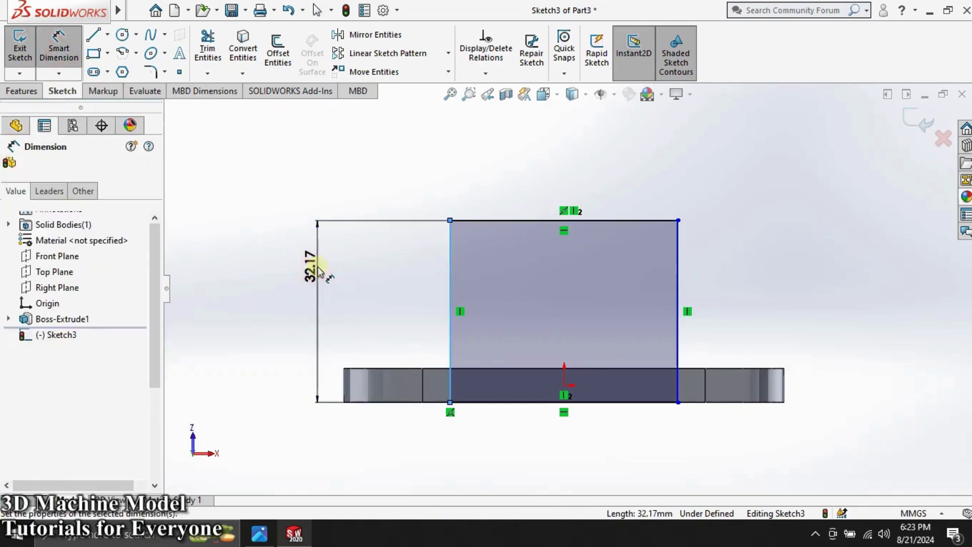
text(35)
click(256, 248)
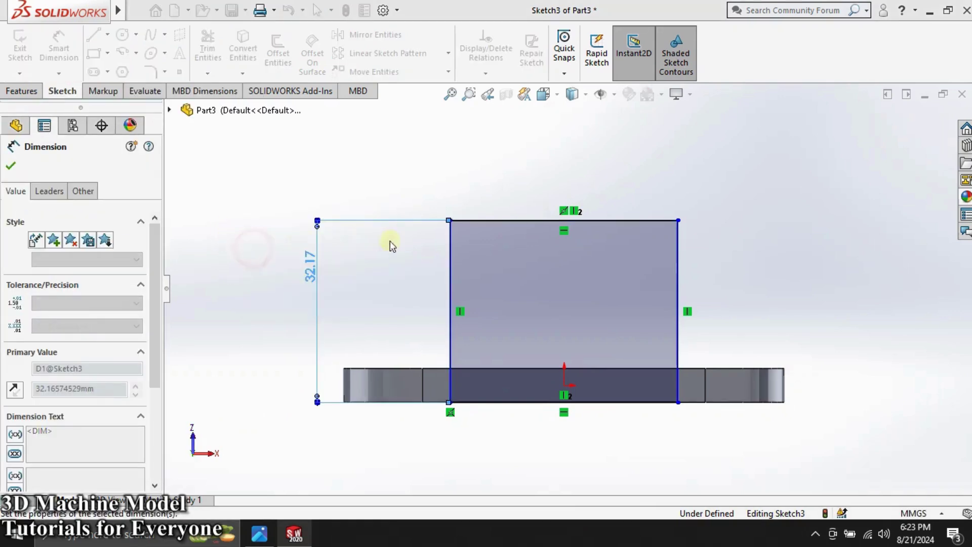
click(497, 205)
click(506, 148)
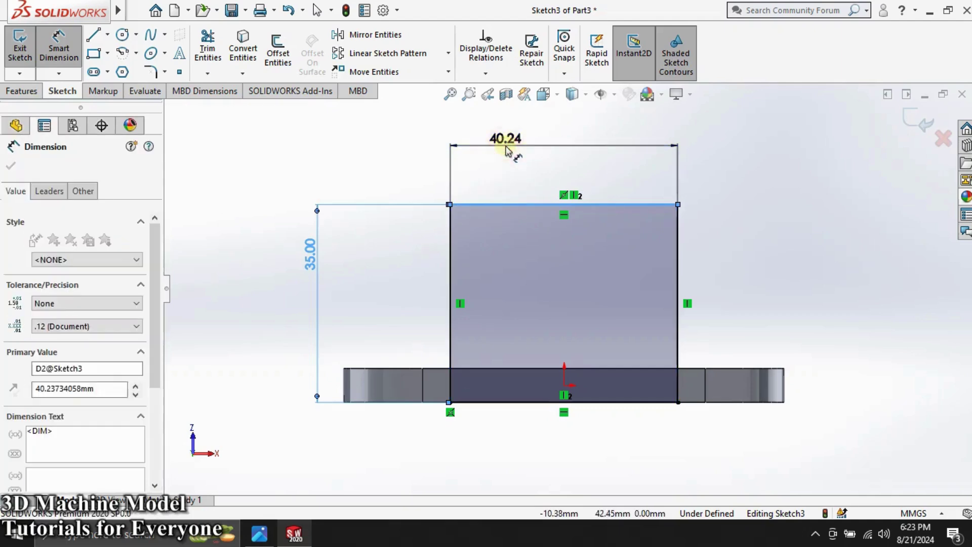
text(35)
click(444, 127)
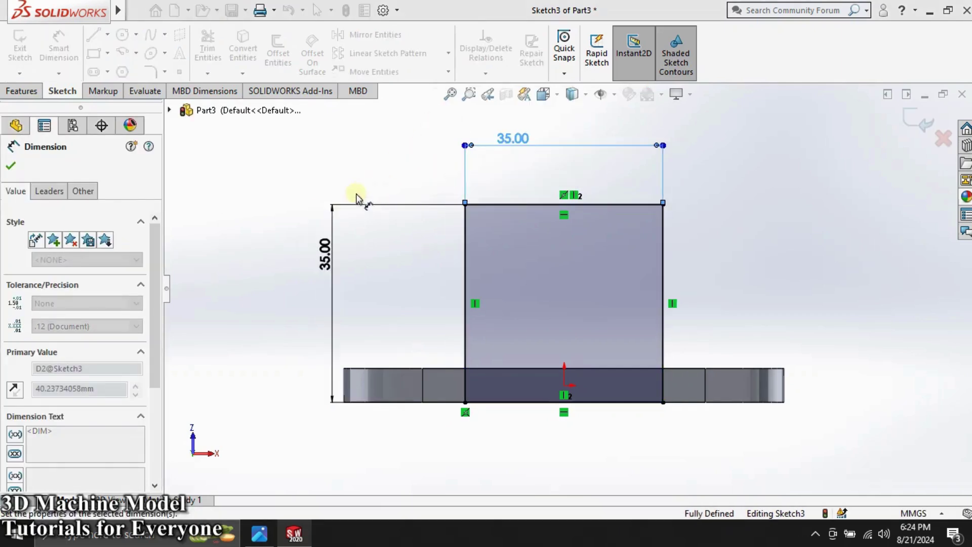
scroll(554, 377, down, 2)
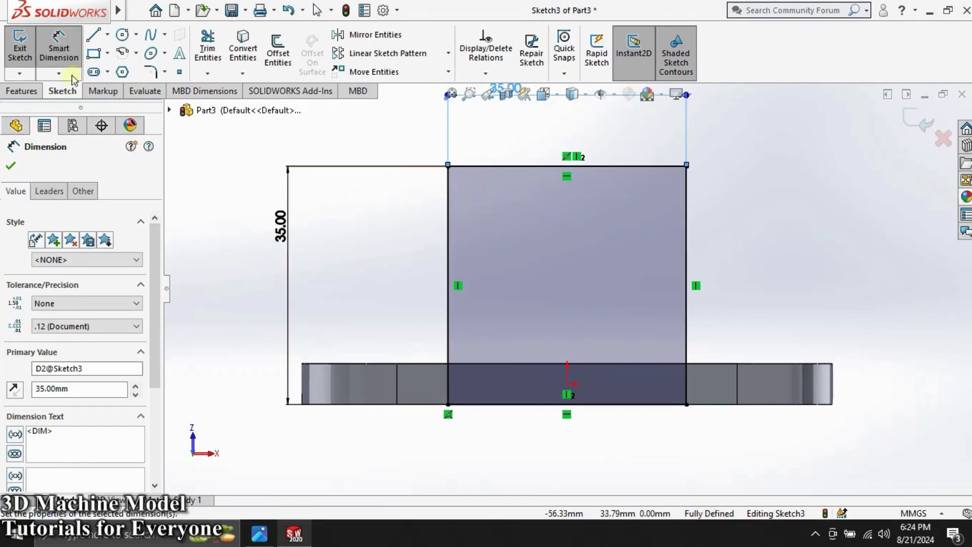
Step: Draw a vertical straight slot down the centreline from the rectangle's top-edge midpoint
click(96, 73)
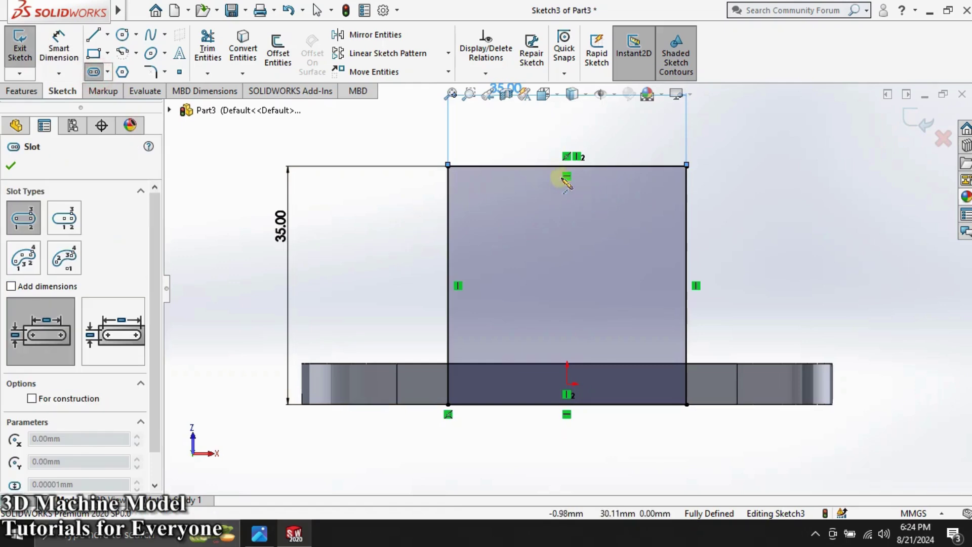
click(568, 223)
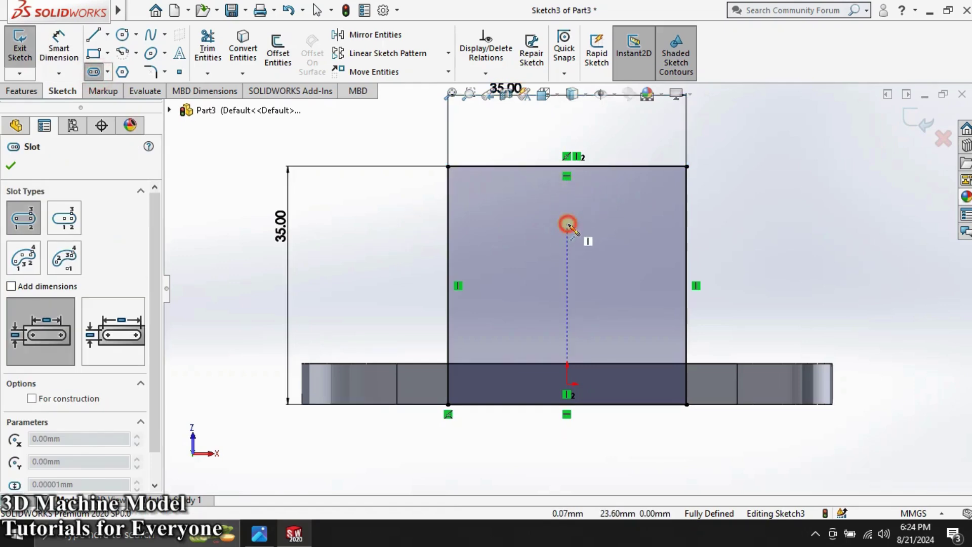
click(568, 167)
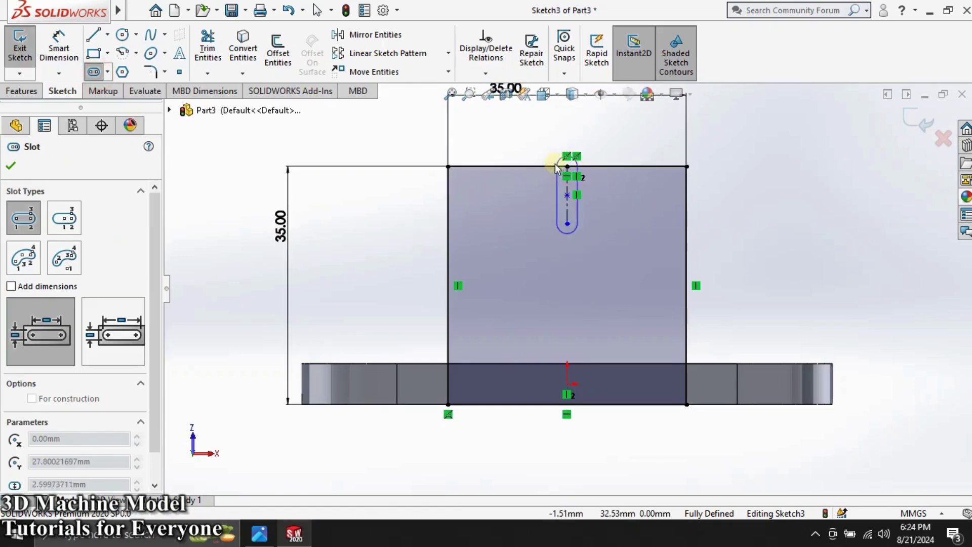
click(533, 156)
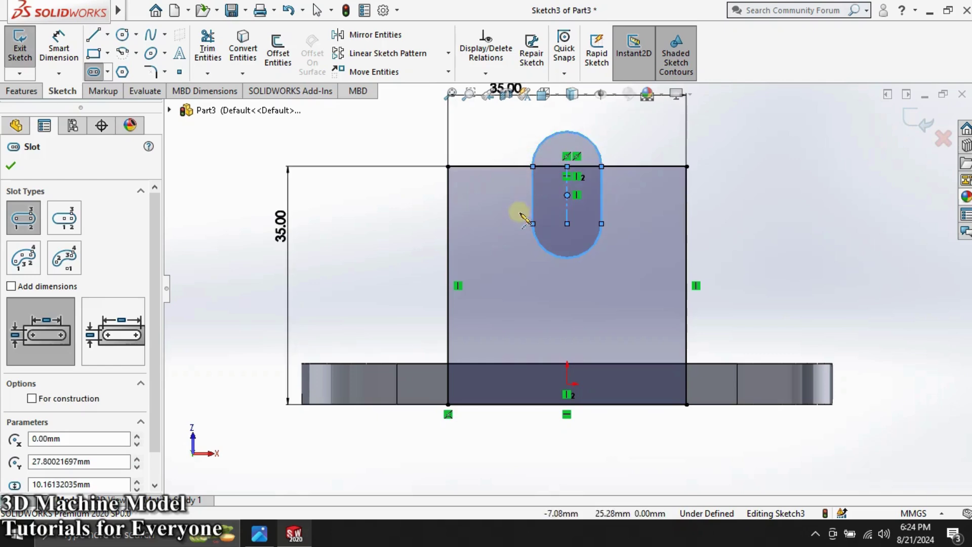
key(Escape)
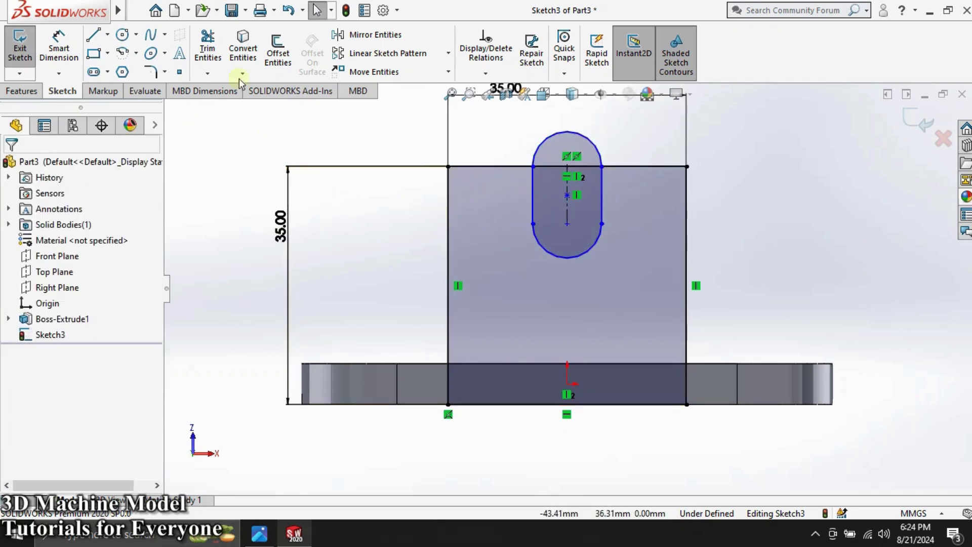
Step: Dimension the slot to 12 mm length and 13 mm width
click(58, 45)
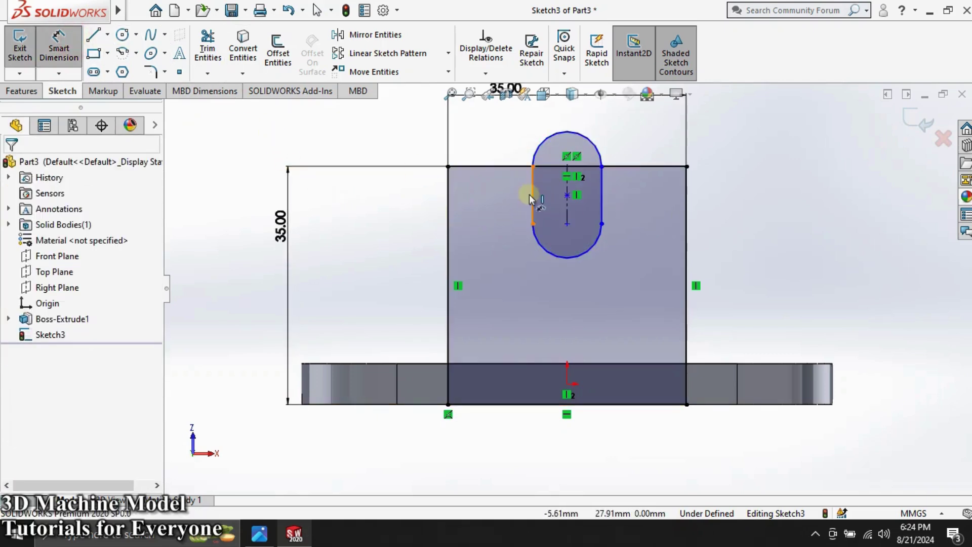
click(413, 202)
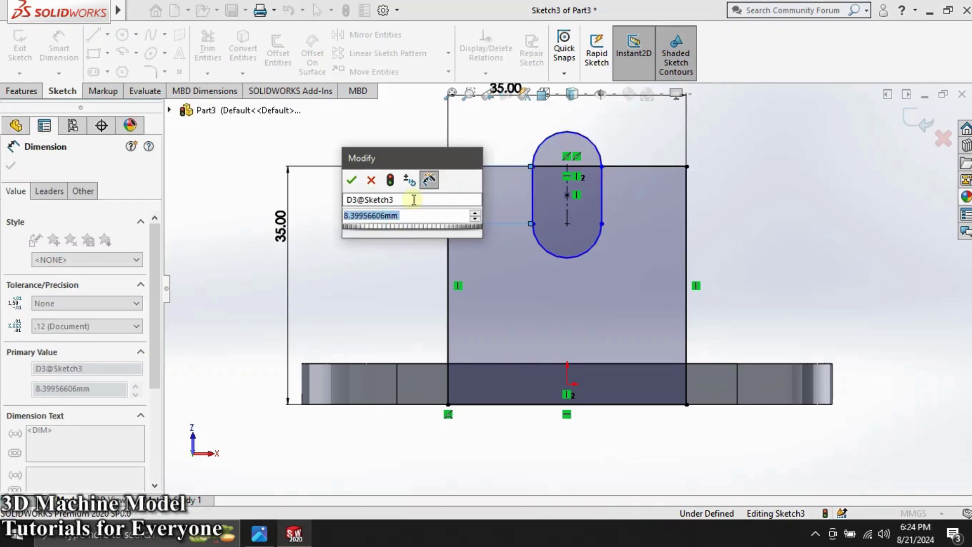
text(12)
click(352, 180)
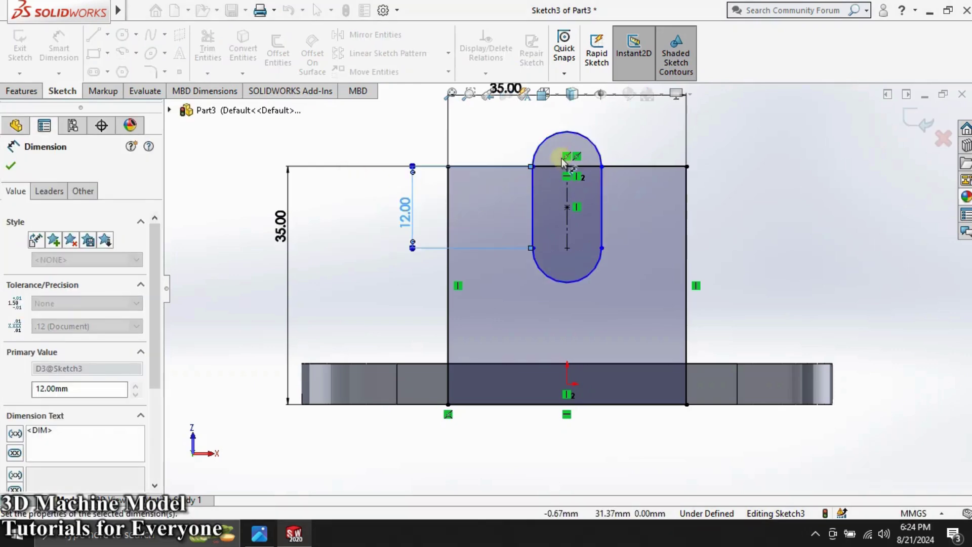
click(534, 196)
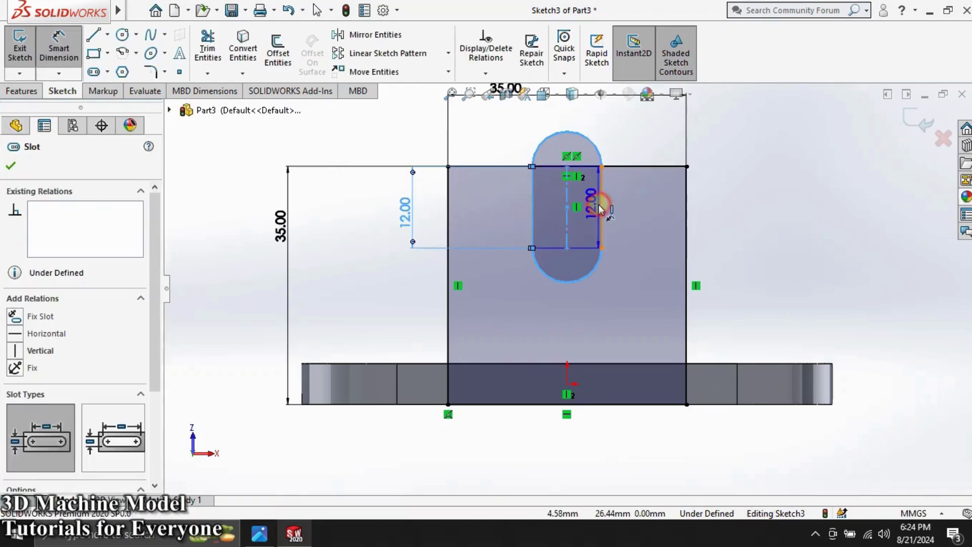
click(577, 334)
text(13)
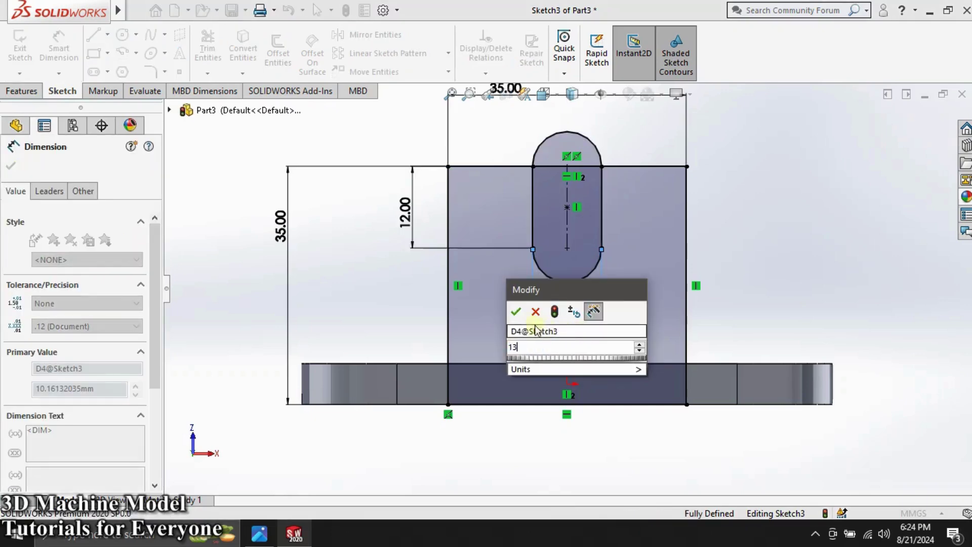
click(514, 312)
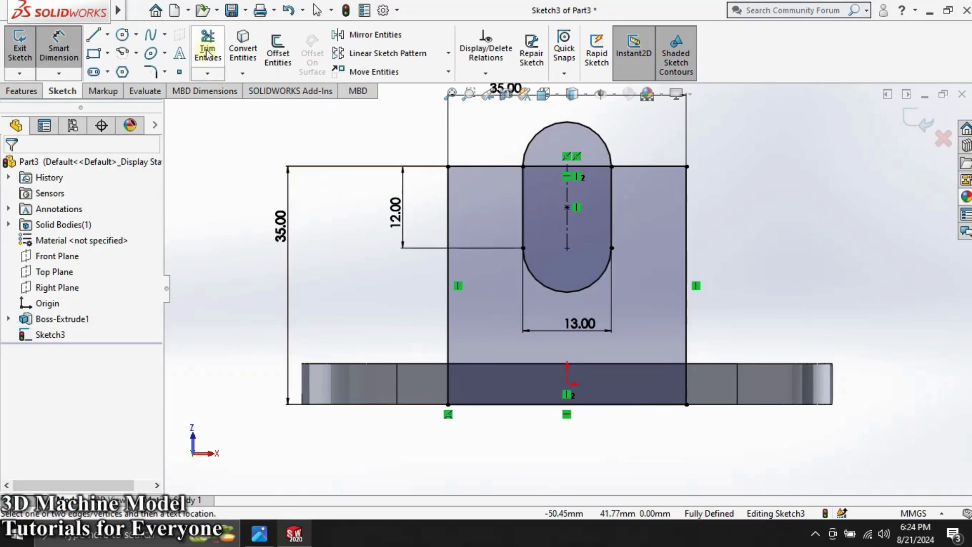
Step: Round both top corners of the upright sketch with 3 mm sketch fillets
click(150, 73)
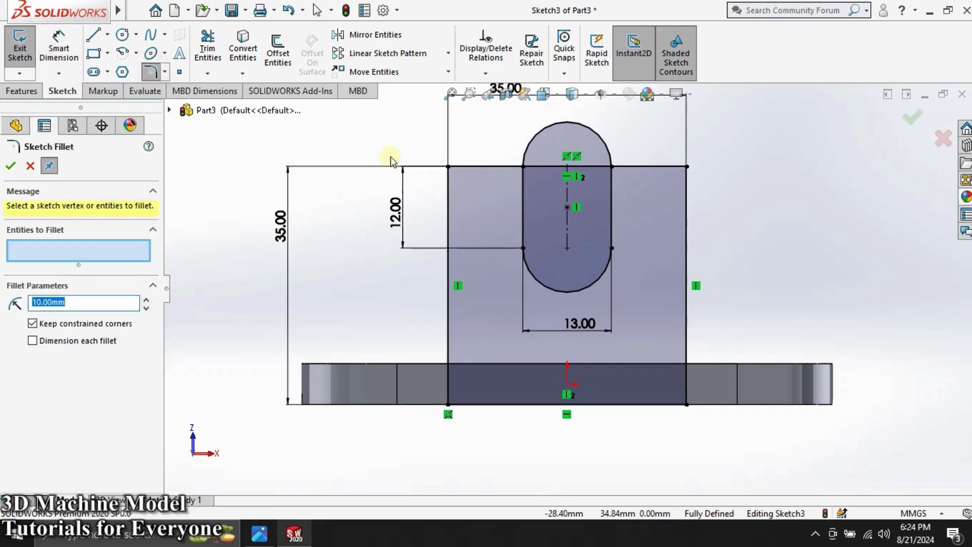
click(449, 167)
click(531, 283)
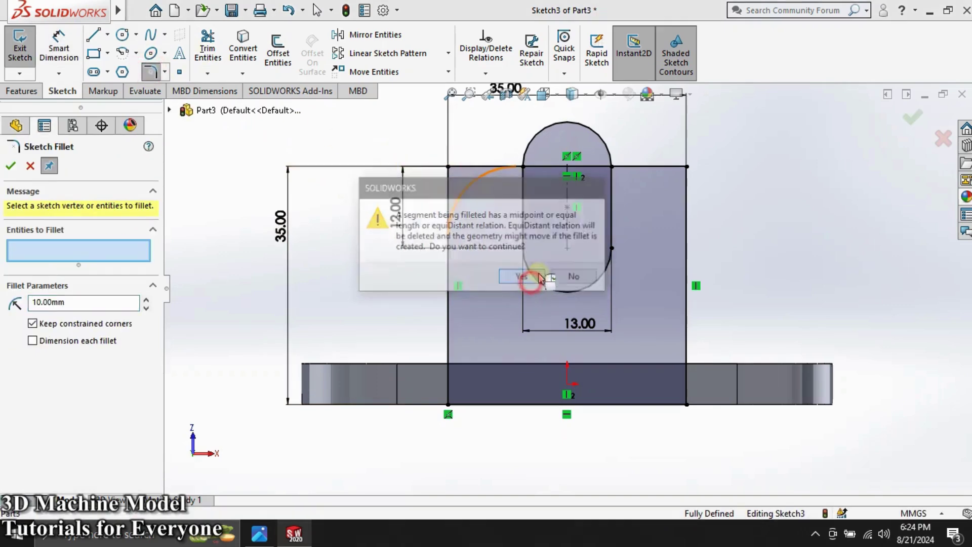
click(687, 167)
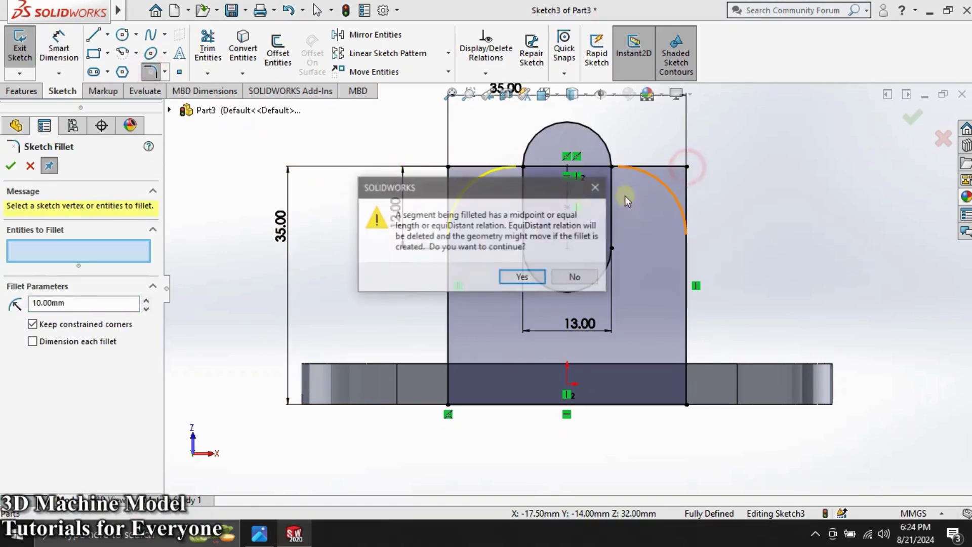
click(540, 276)
text(2)
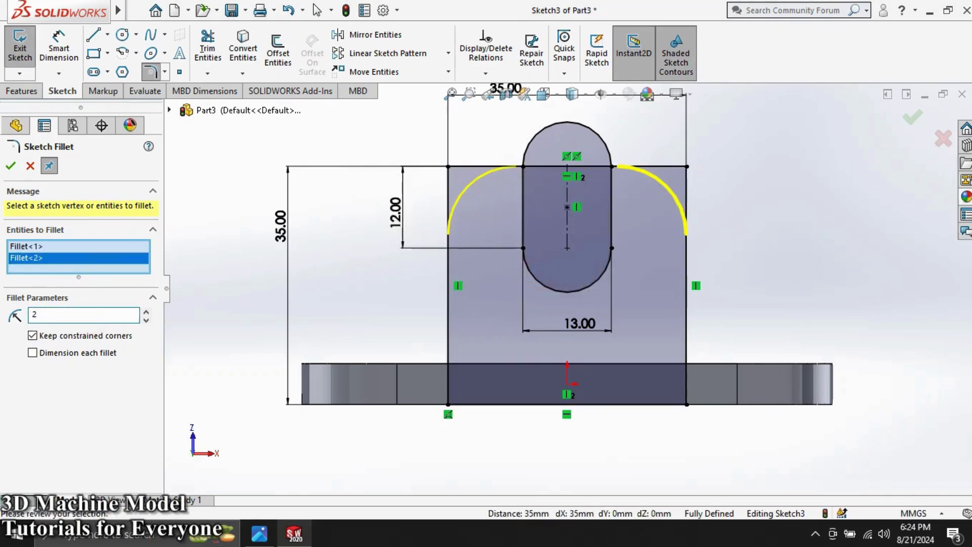
text(3.00mm)
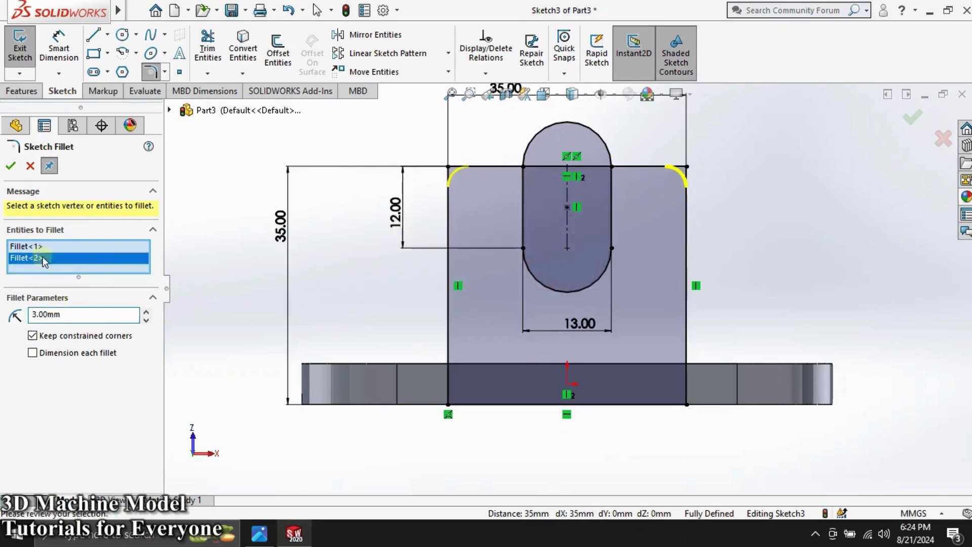
click(11, 166)
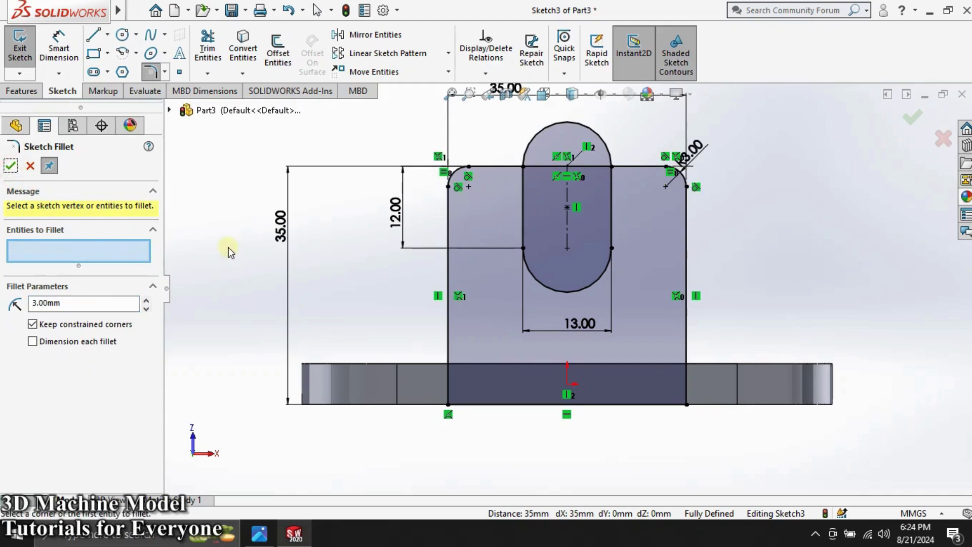
Step: Trim away the slot's top arc to open it into a U-slot
click(216, 65)
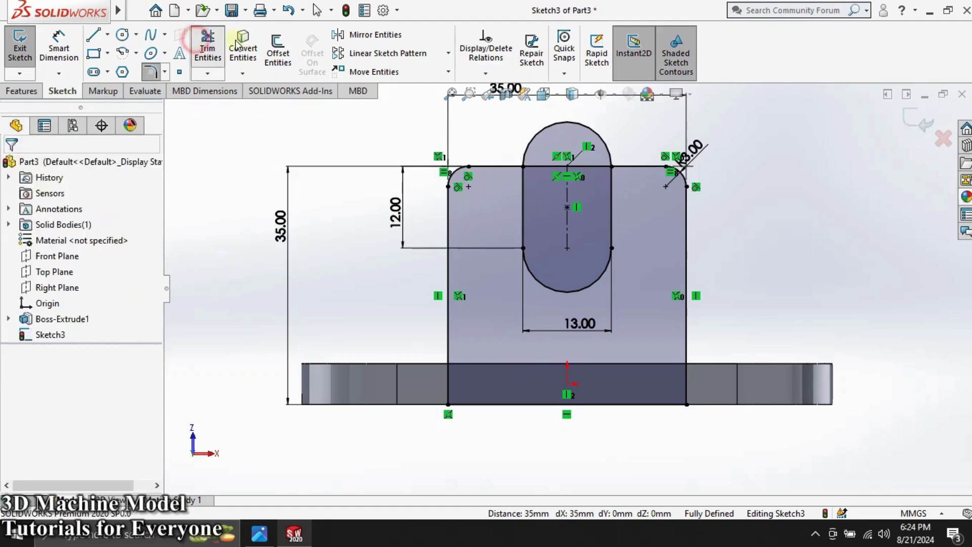
mouse_move(504, 129)
mouse_down()
mouse_move(563, 152)
mouse_move(556, 181)
mouse_up()
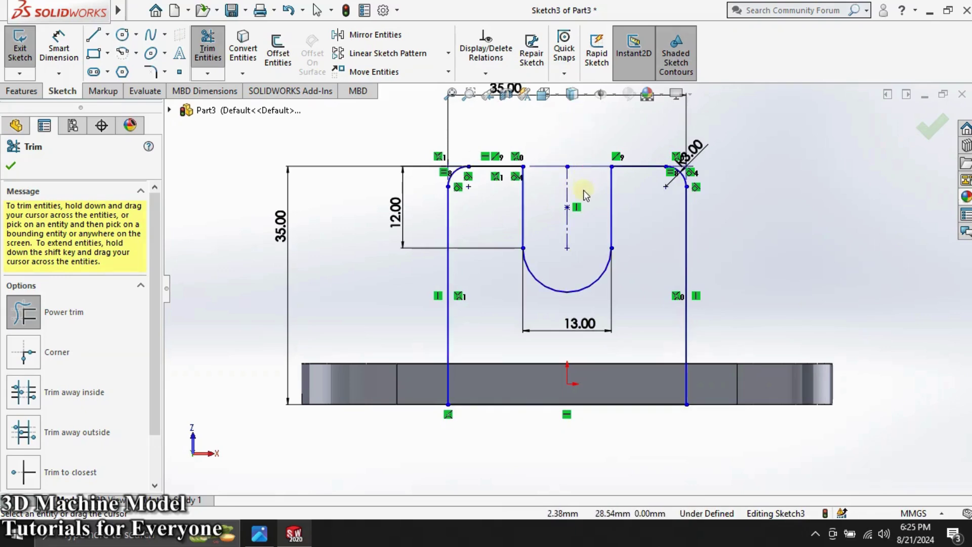
click(11, 165)
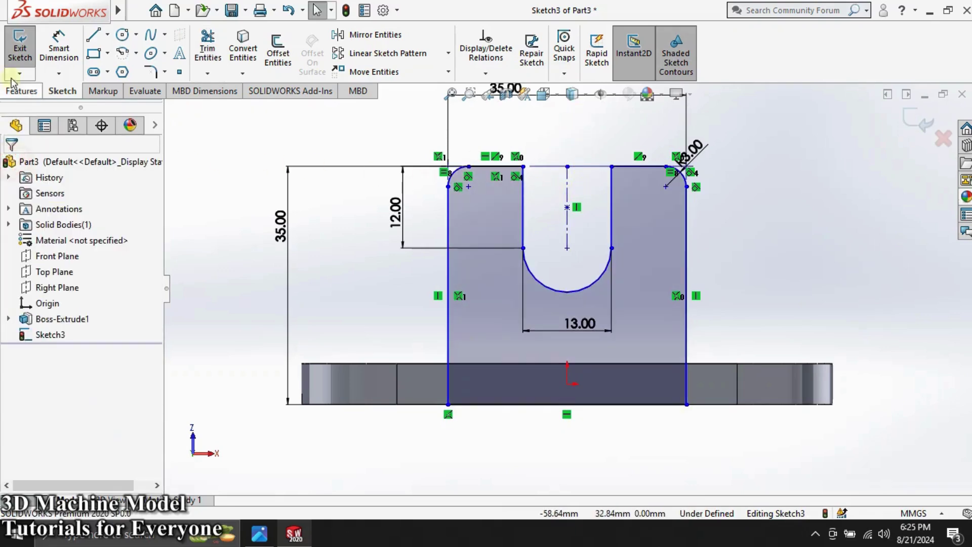
Step: Extrude the U-slotted upright sketch 6 mm Blind into Boss-Extrude2
click(25, 51)
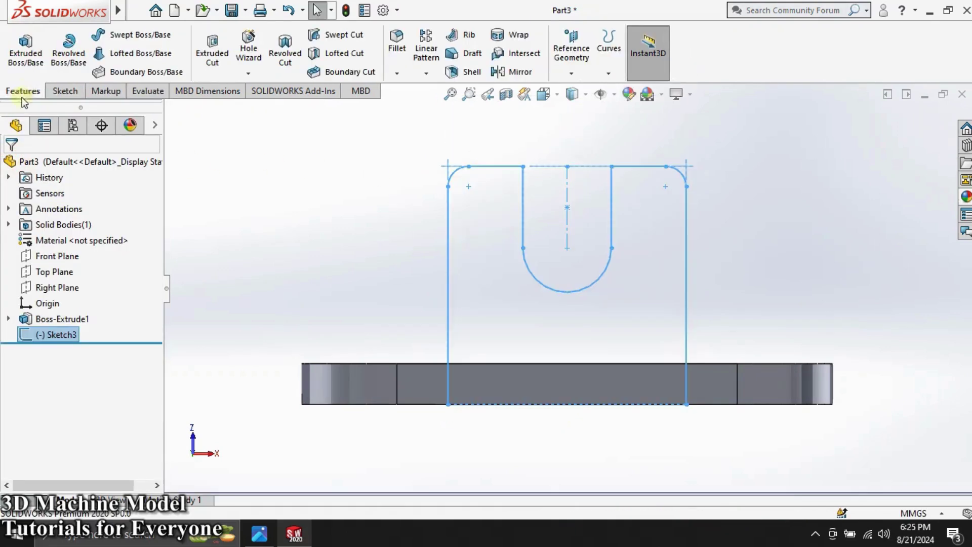
click(24, 48)
scroll(300, 289, up, 3)
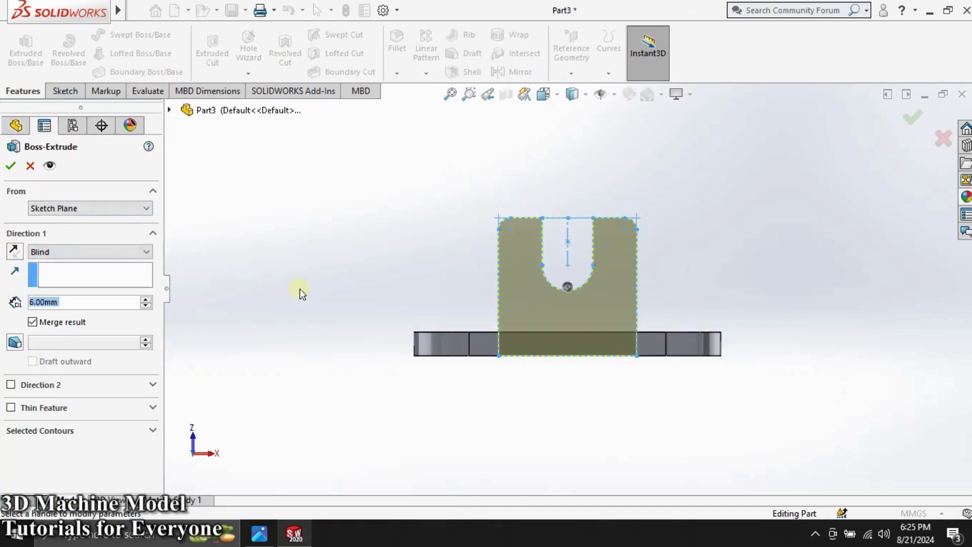
middle_drag(300, 288, 364, 305)
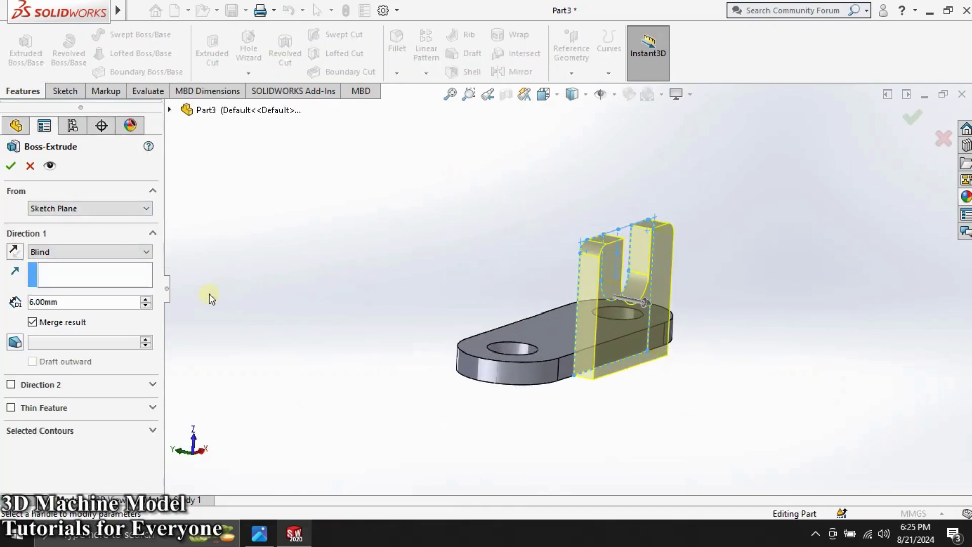
click(11, 165)
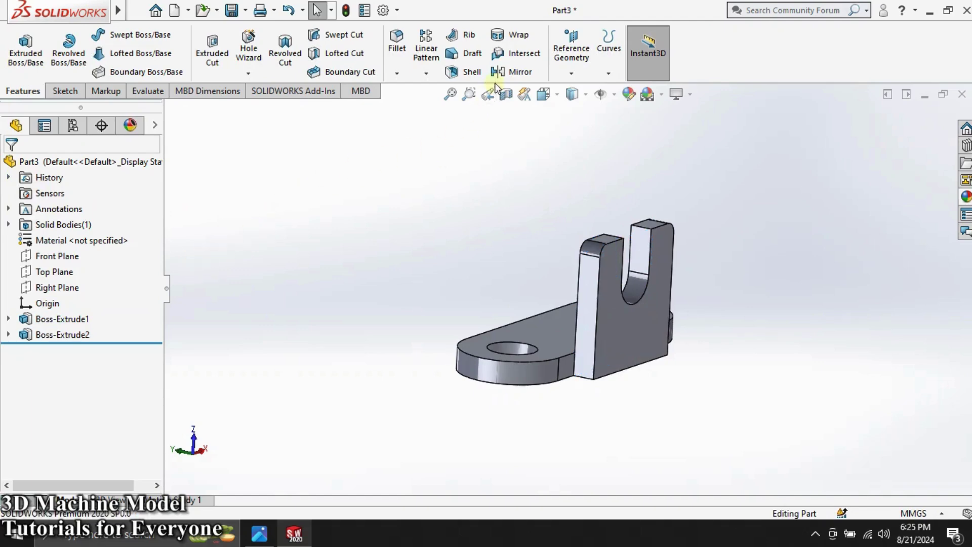
Step: Mirror Boss-Extrude2 across the Top Plane to create the second tab
click(498, 73)
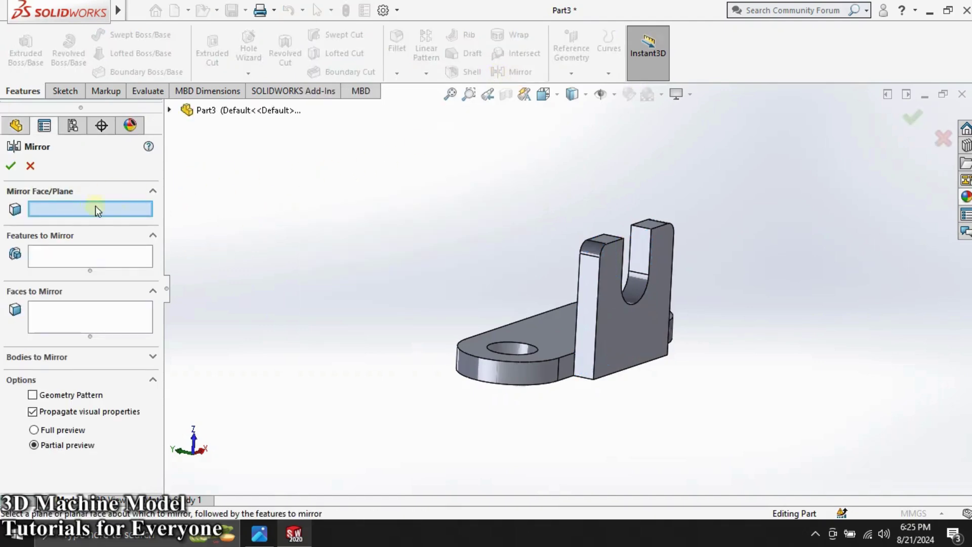
click(209, 111)
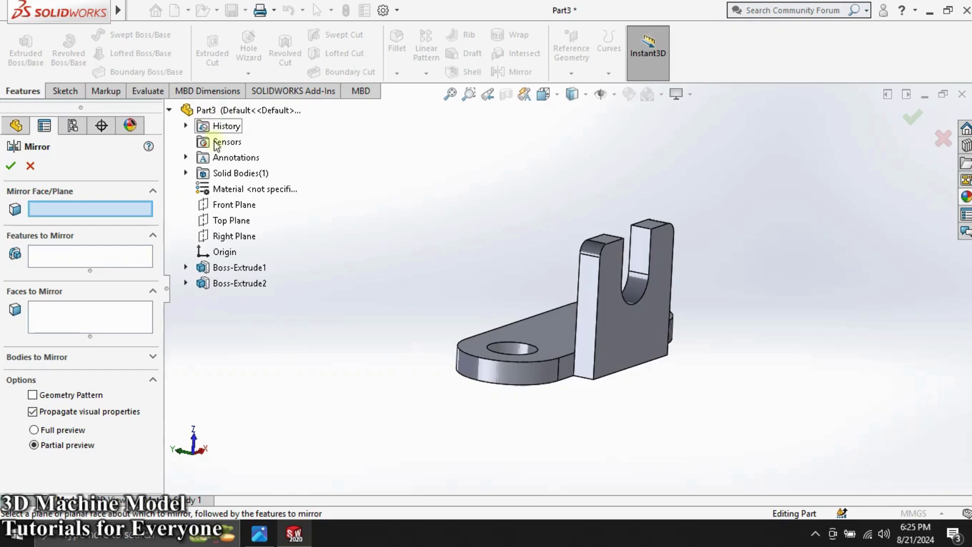
click(216, 223)
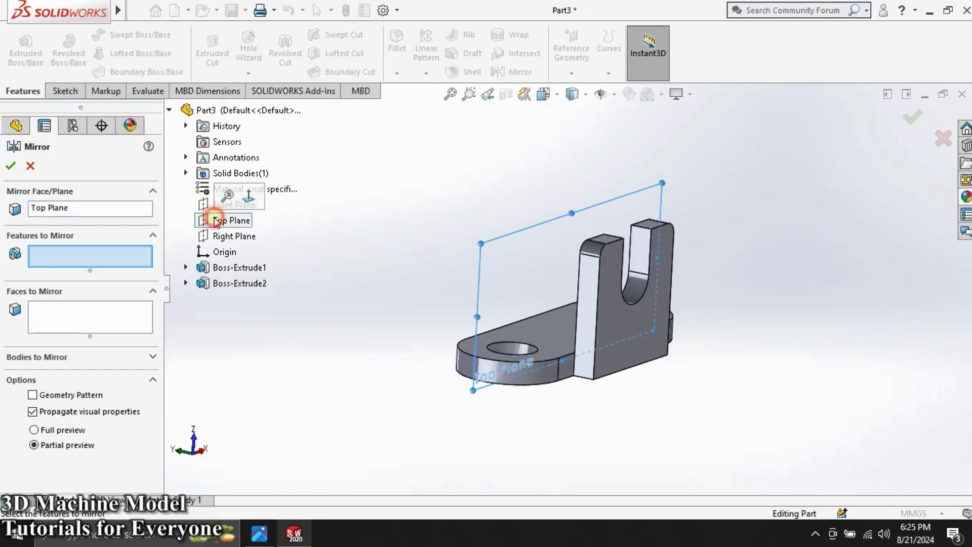
click(203, 286)
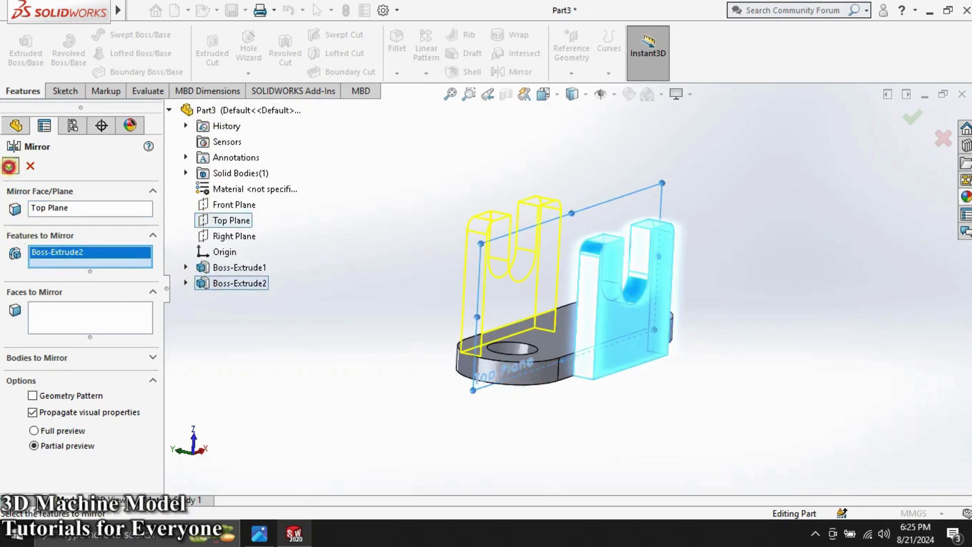
click(9, 166)
mouse_move(233, 380)
middle_down()
mouse_move(315, 282)
mouse_move(312, 361)
mouse_move(295, 384)
mouse_move(340, 409)
mouse_move(299, 395)
mouse_move(311, 398)
middle_up()
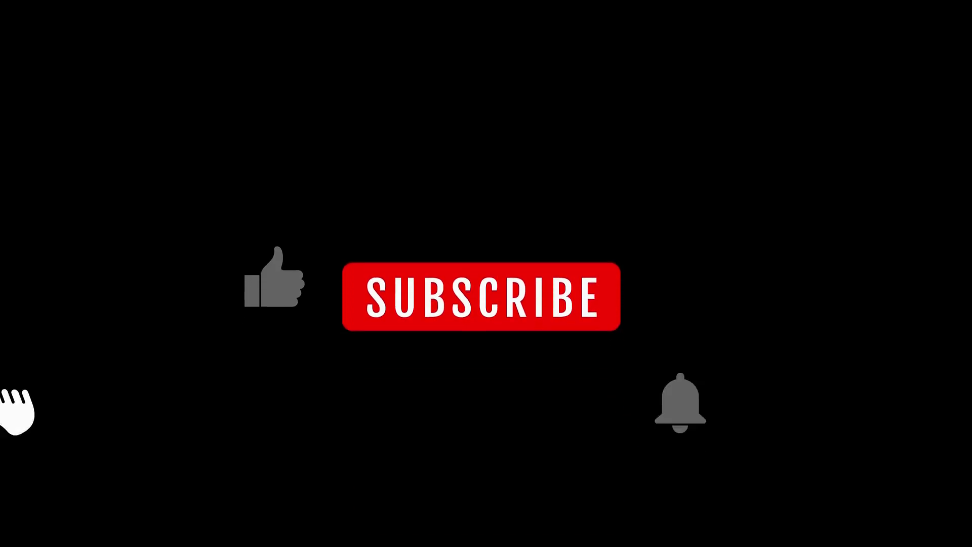